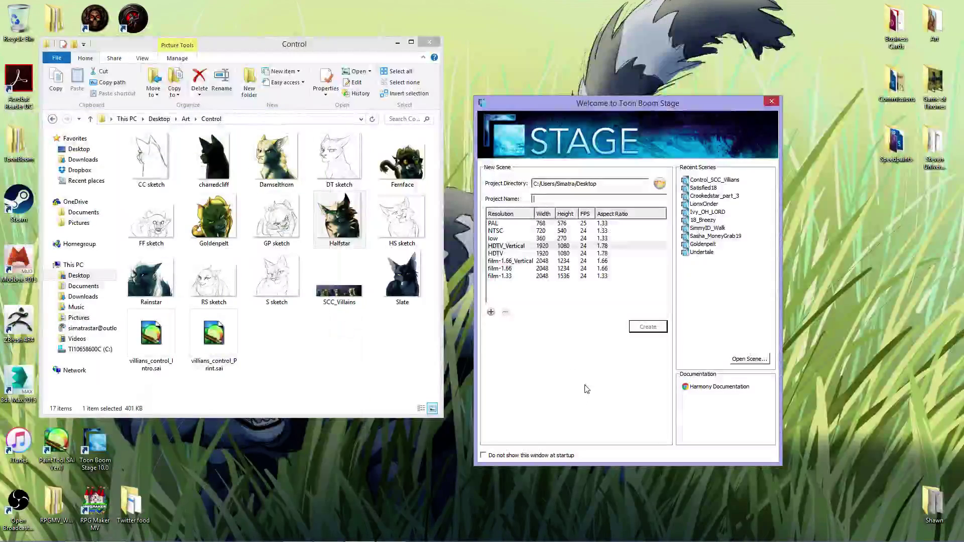
- Minimise the Explorer 'Control' window and reposition the Toon Boom Stage welcome dialog
left_click(397, 43)
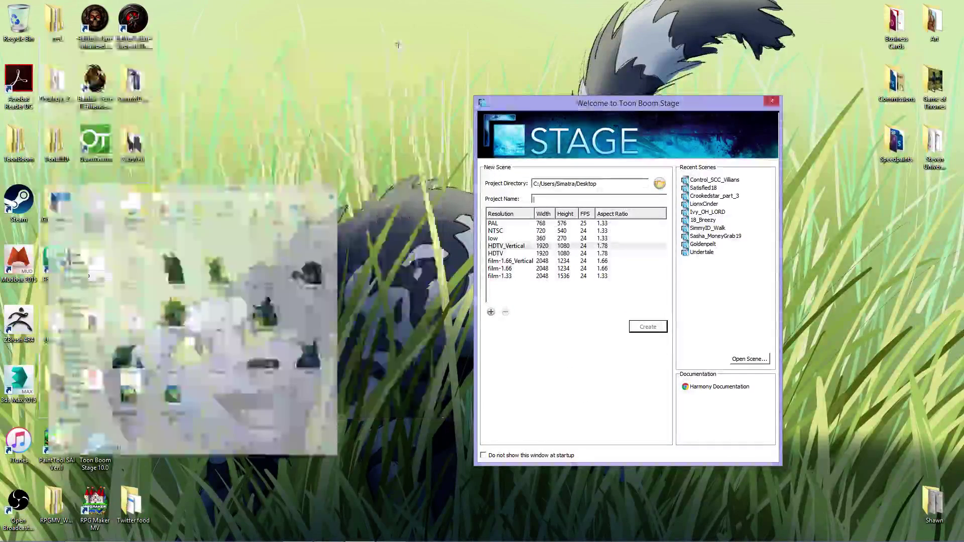
left_click_drag(676, 105, 490, 81)
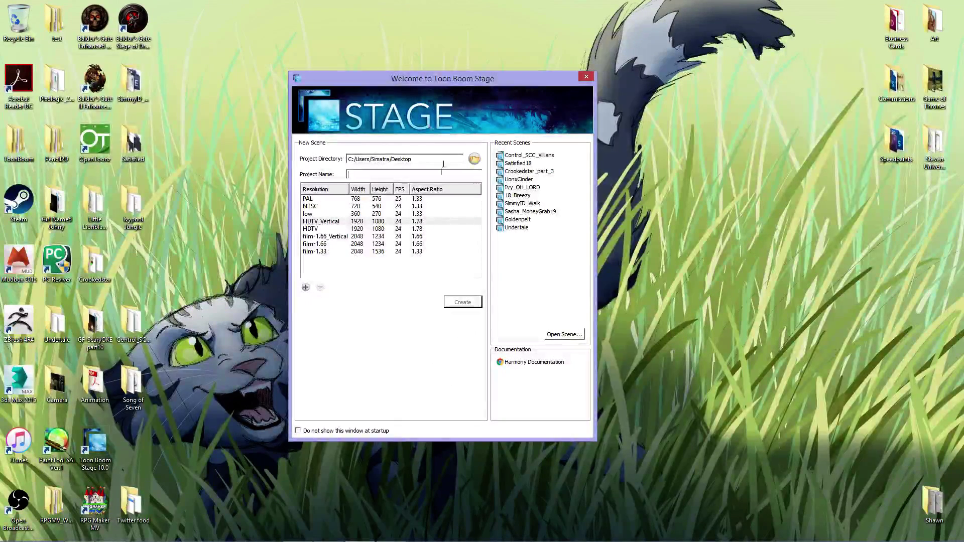
left_click_drag(471, 86, 645, 76)
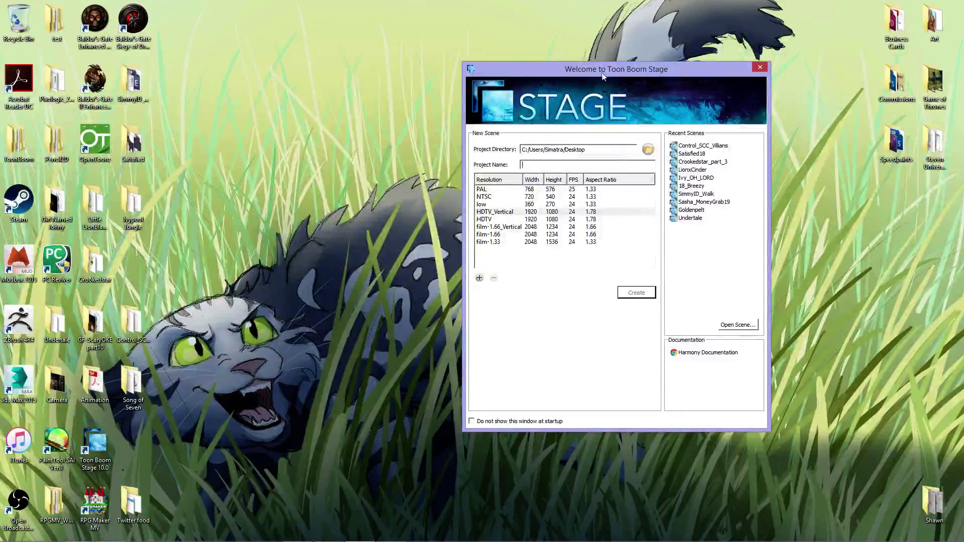
left_click_drag(656, 213, 516, 205)
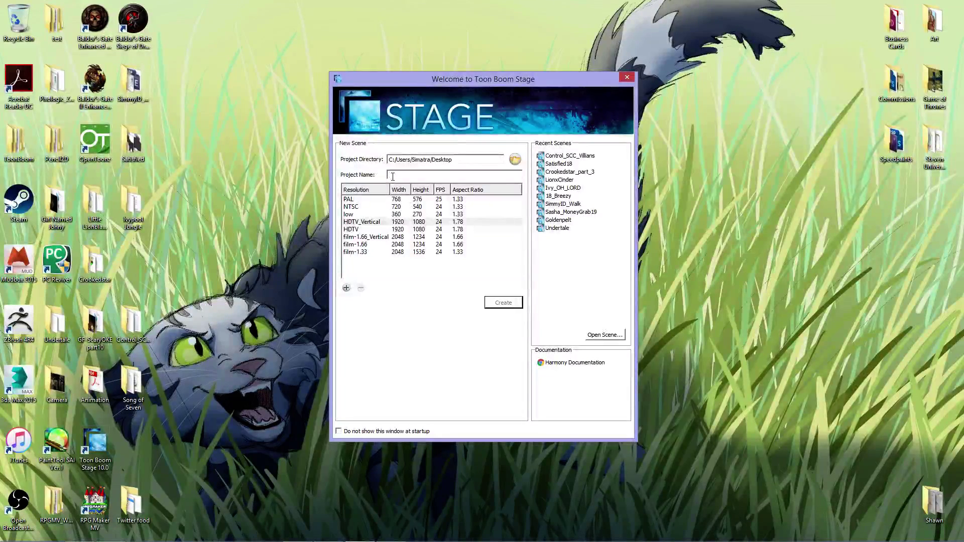
- Create a scene with project name 'startup' at HDTV_Vertical resolution
type("start")
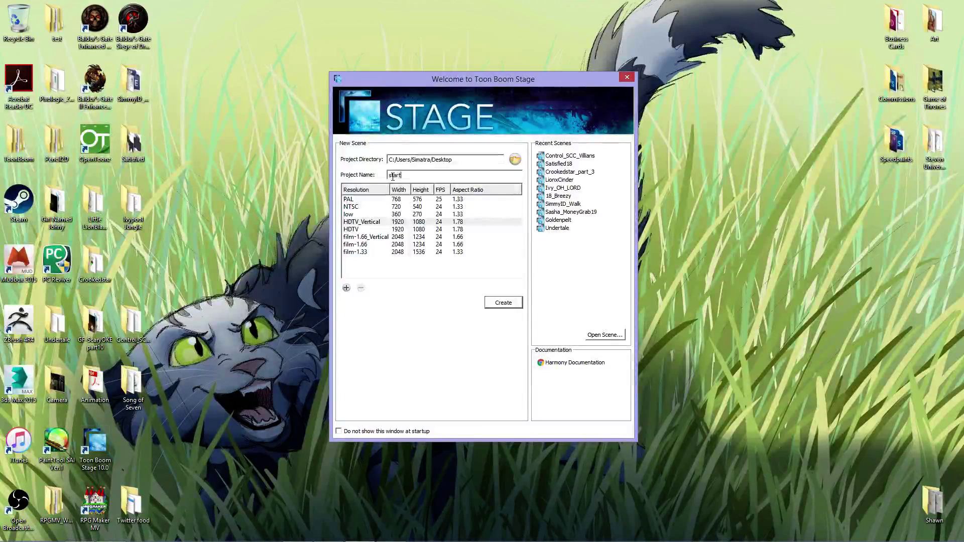
type("up")
left_click(367, 222)
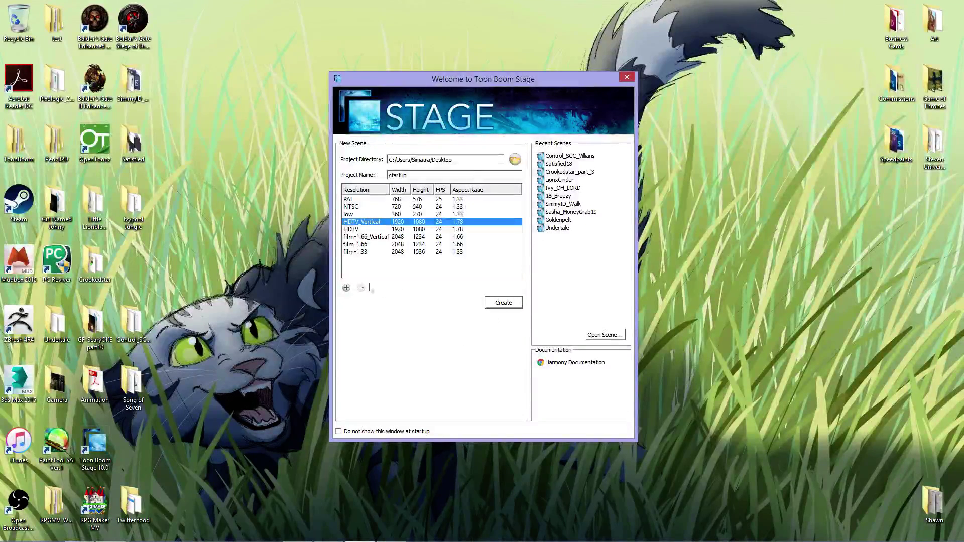
left_click(494, 306)
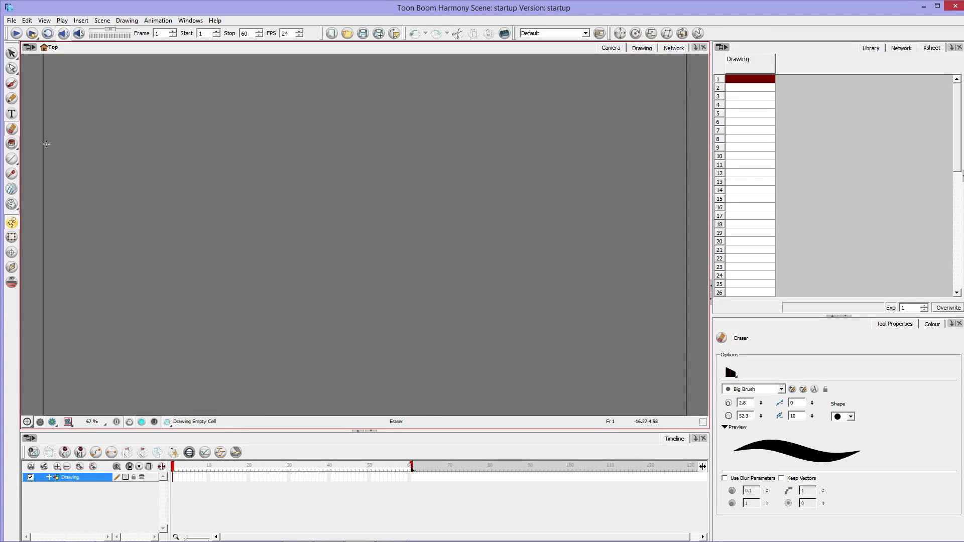
- Keep the Drawing layer's name and add a Colour-Card layer from the Timeline's layer list
double_click(75, 478)
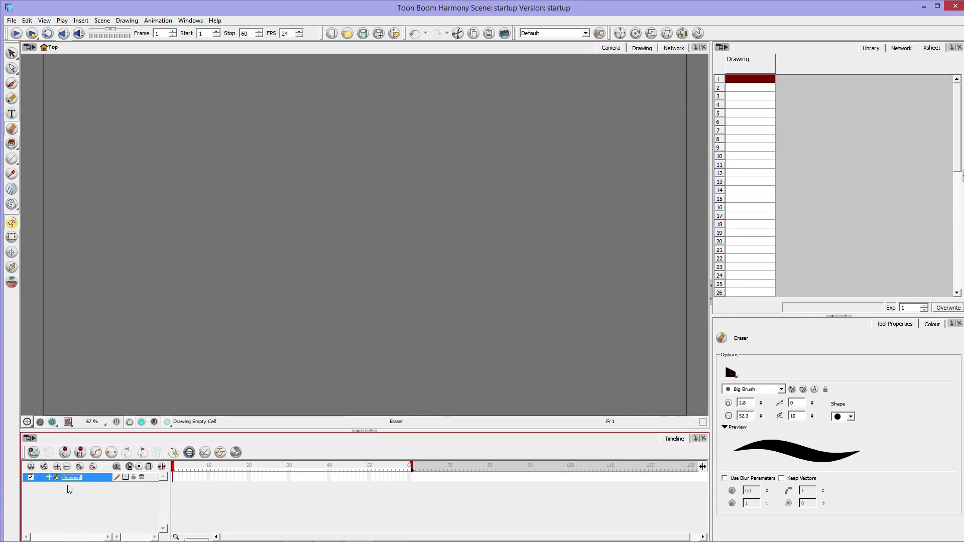
left_click(100, 480)
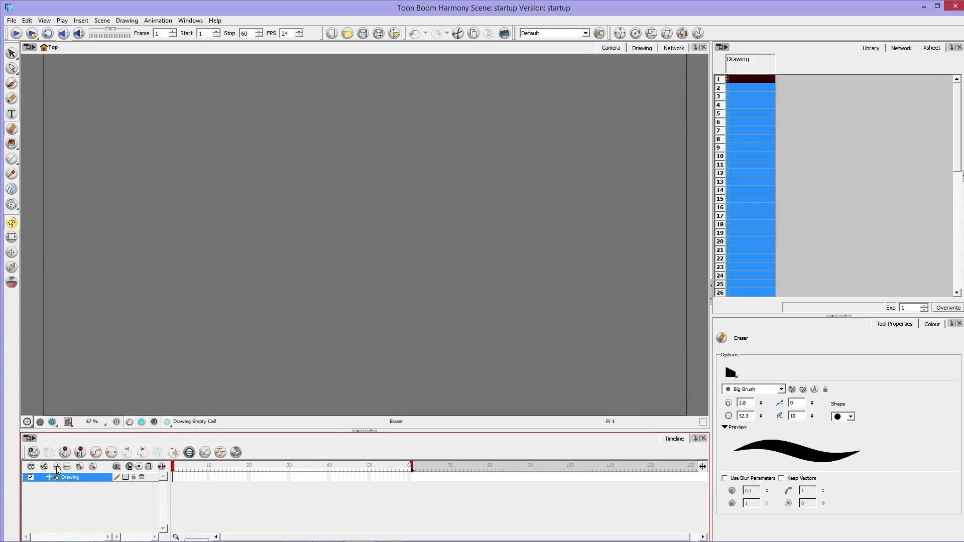
left_click(56, 466)
left_click(50, 500)
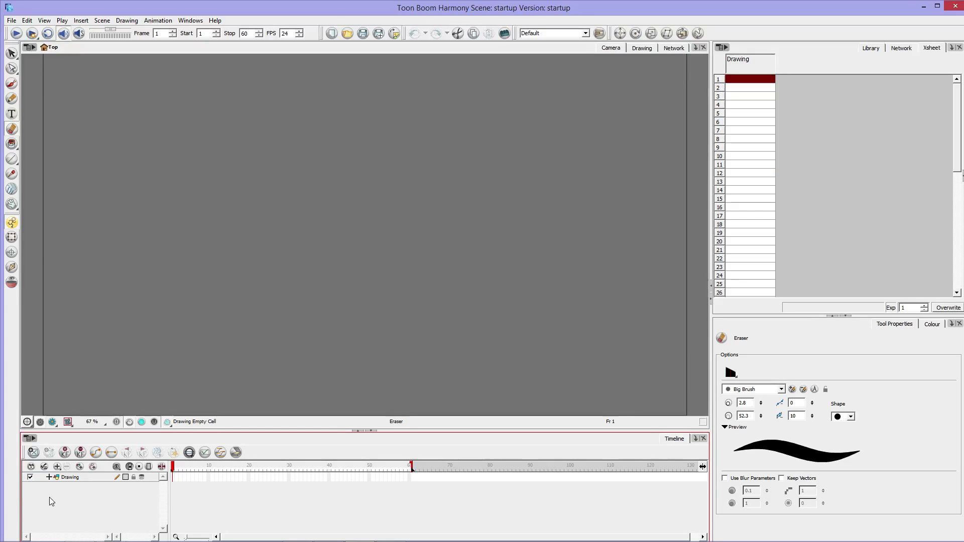
left_click(58, 467)
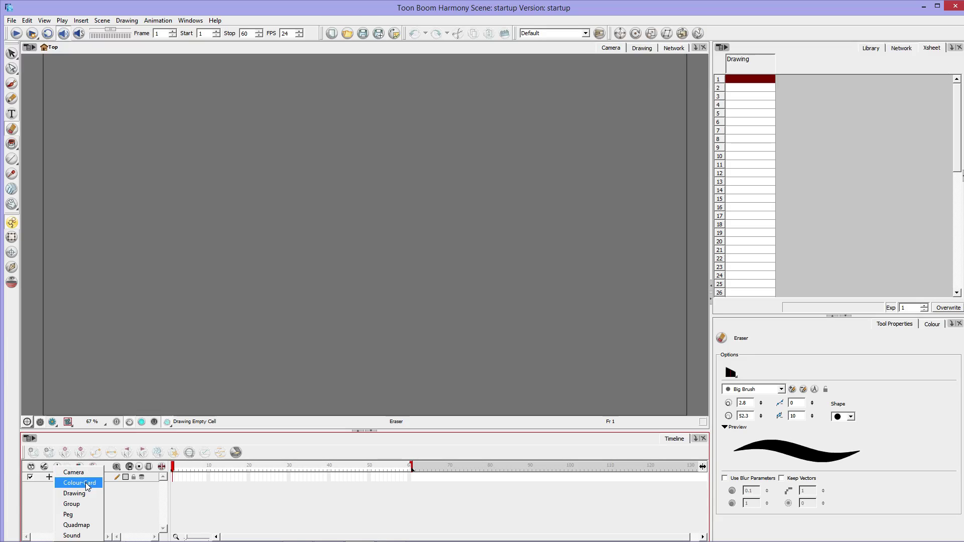
left_click(89, 483)
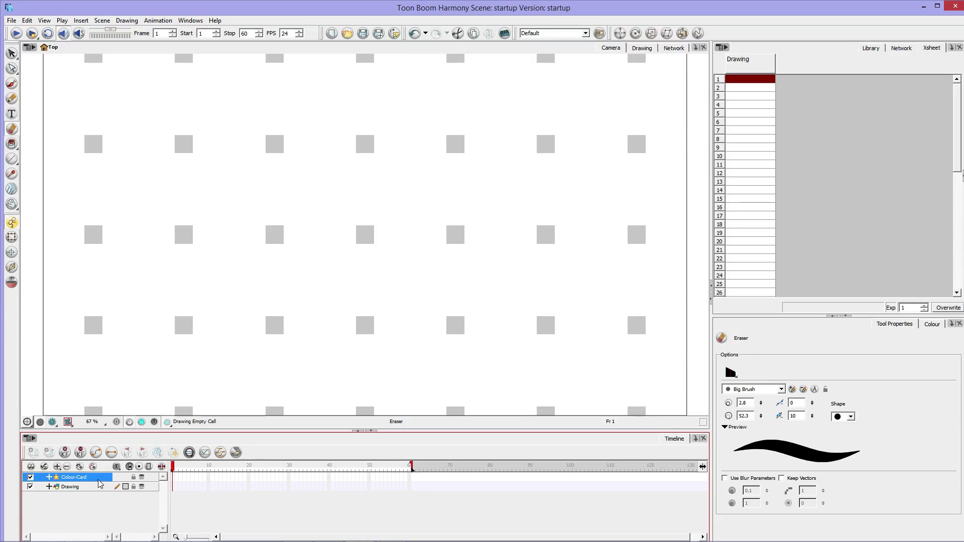
mouse_move(382, 204)
left_mouse_down()
mouse_move(308, 187)
mouse_move(288, 235)
left_mouse_up()
- Brush an S-shaped stroke on frame 1 and move the Colour-Card layer below Drawing
left_click(12, 84)
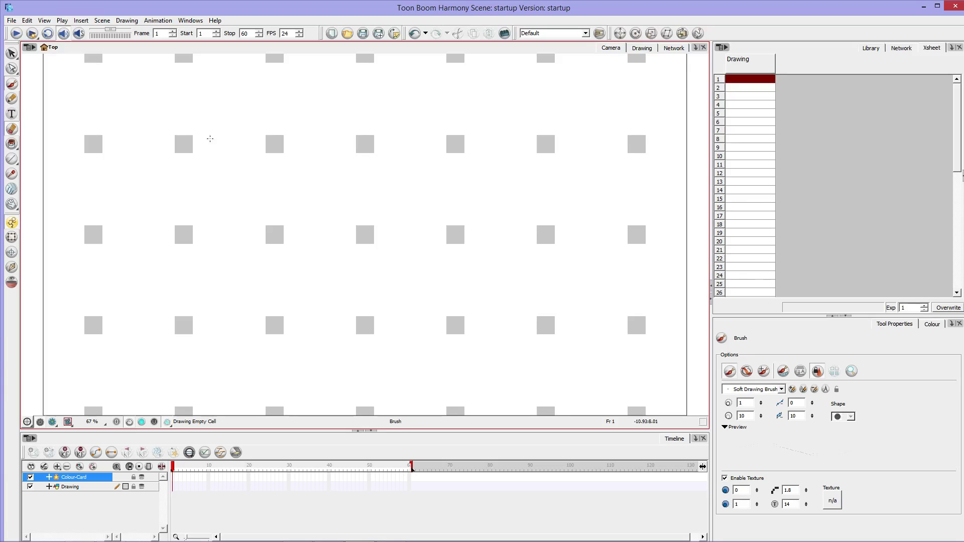
mouse_move(312, 146)
left_mouse_down()
mouse_move(231, 209)
mouse_move(228, 223)
left_mouse_up()
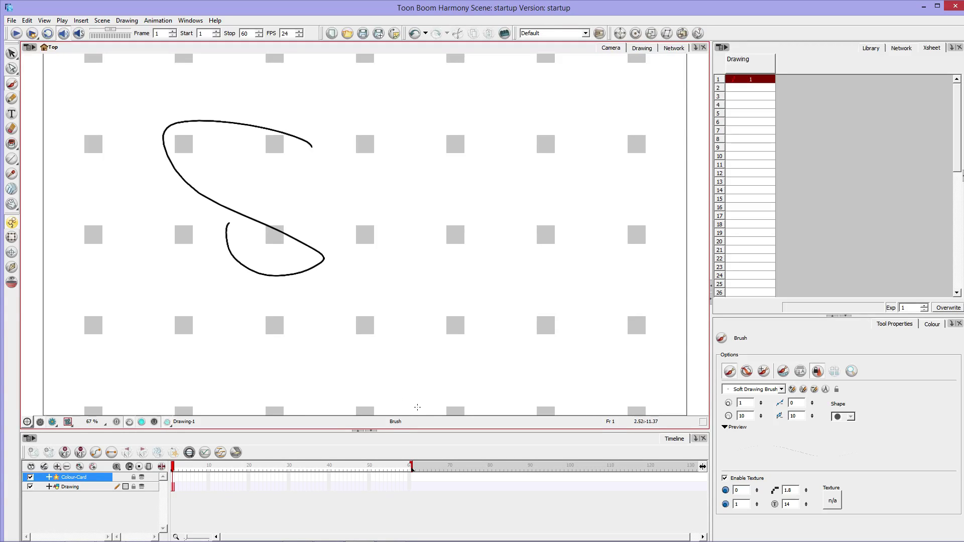
left_click(96, 481)
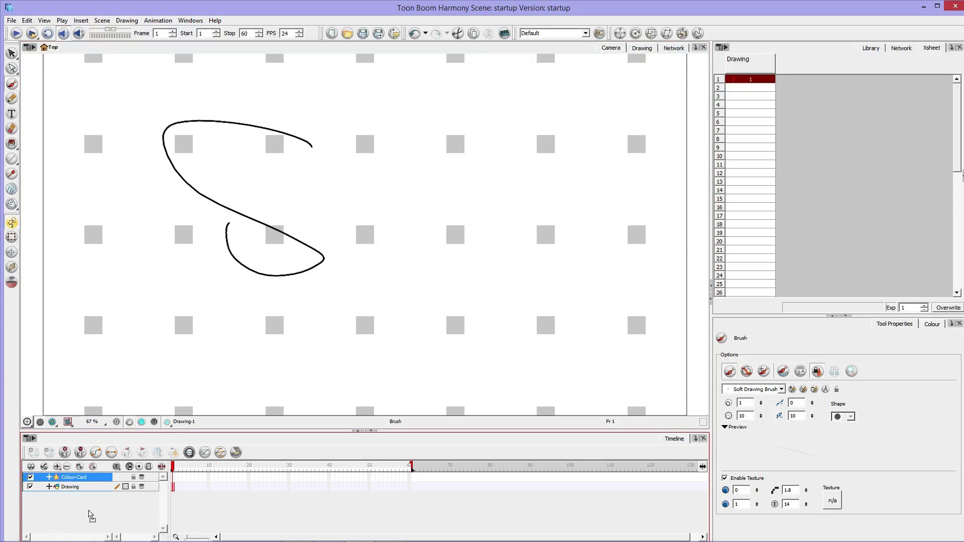
left_click_drag(91, 515, 87, 485)
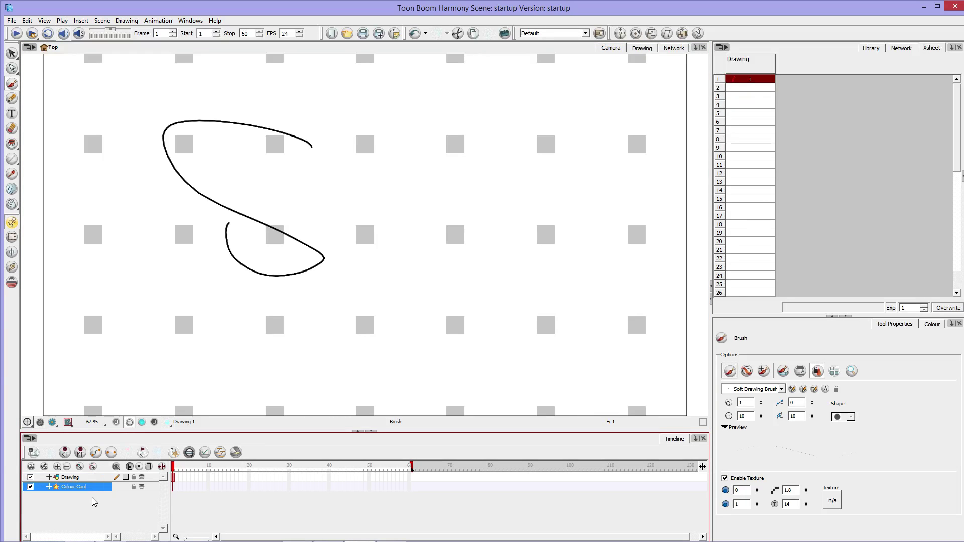
left_click(59, 469)
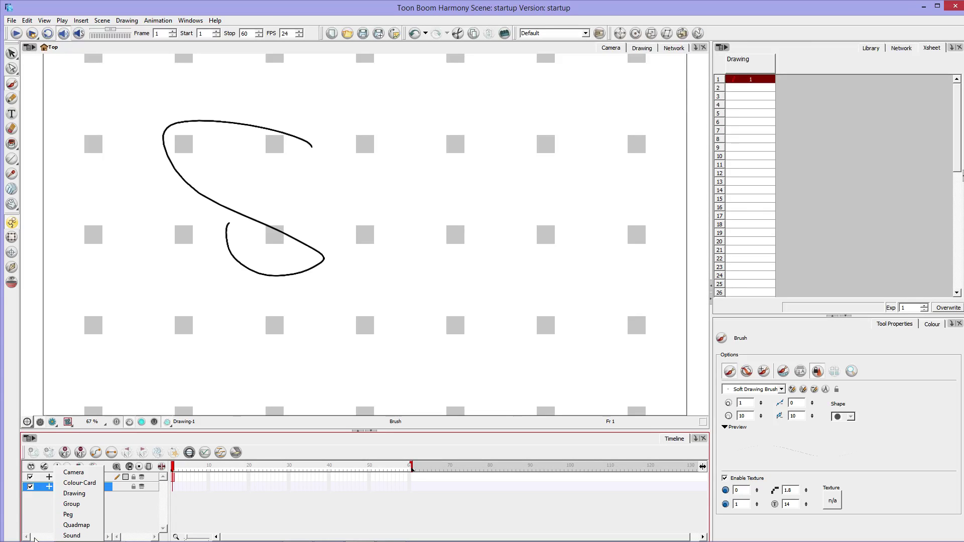
left_click(73, 535)
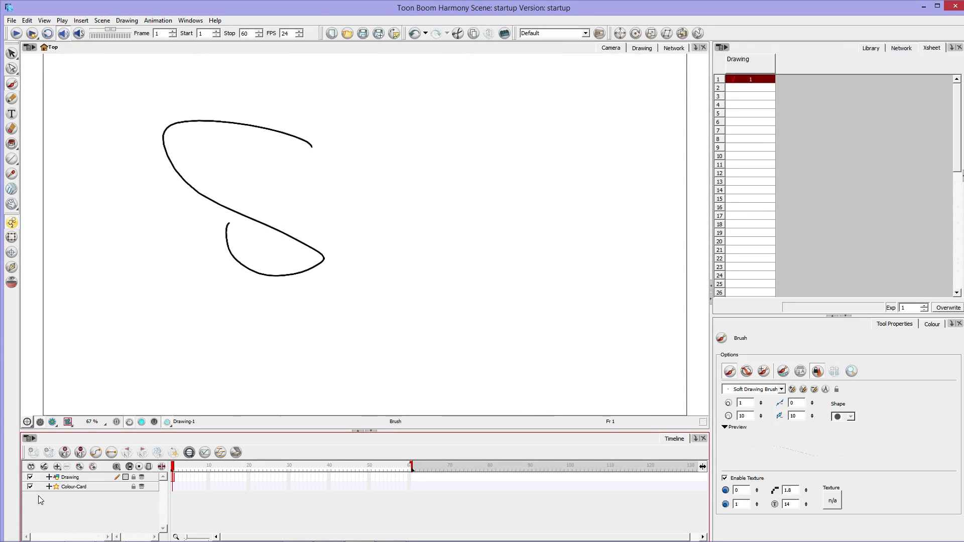
left_click(12, 20)
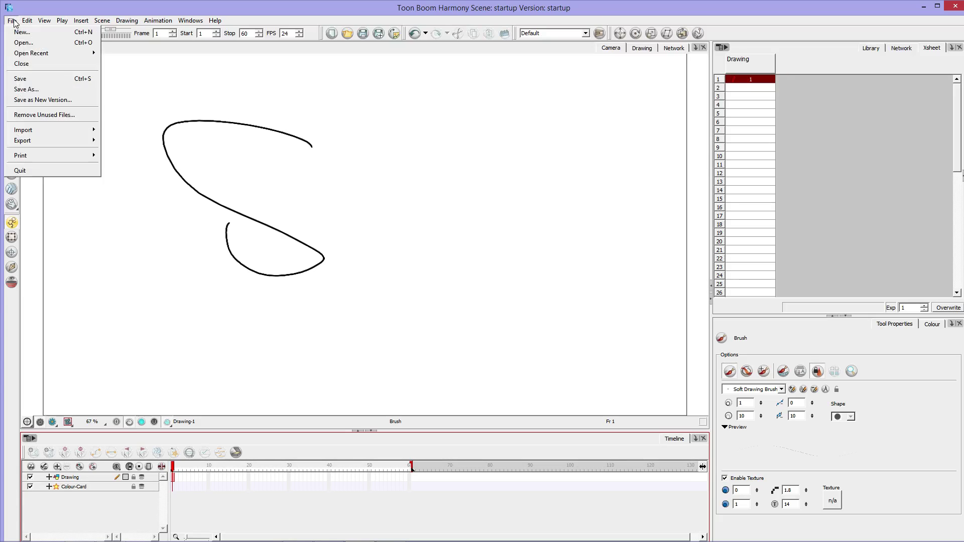
mouse_move(69, 134)
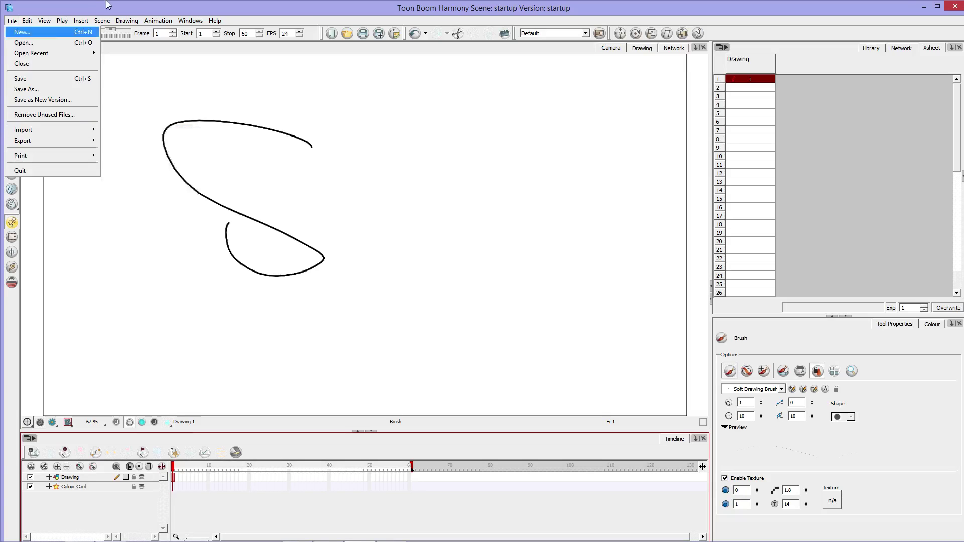
mouse_move(127, 20)
mouse_move(27, 20)
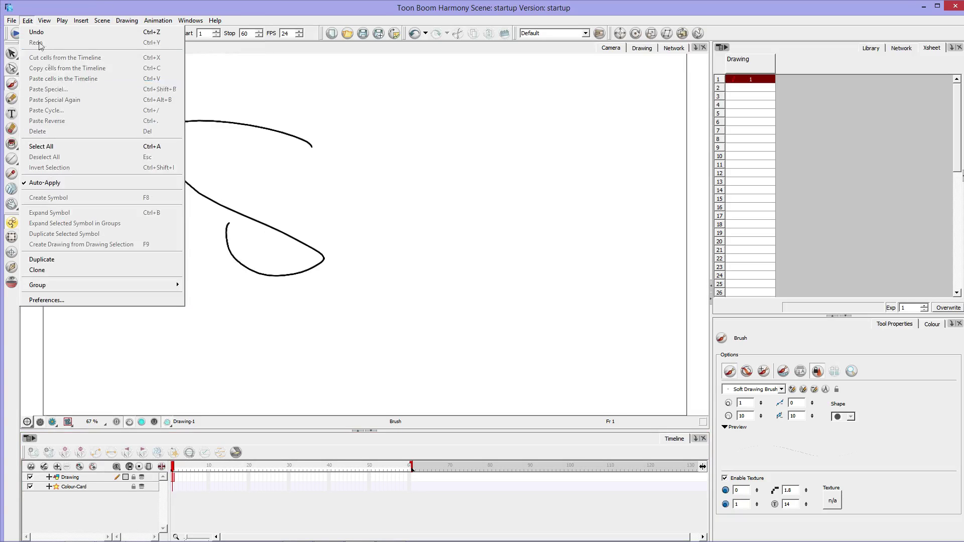
left_click(183, 7)
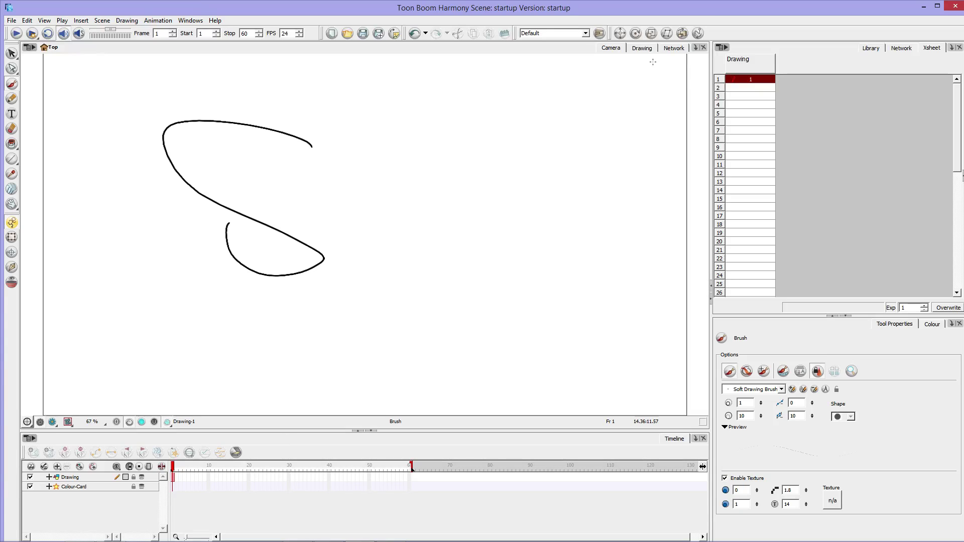
- Switch the main view panel from the Node View tab to the Drawing tab
left_click(620, 52)
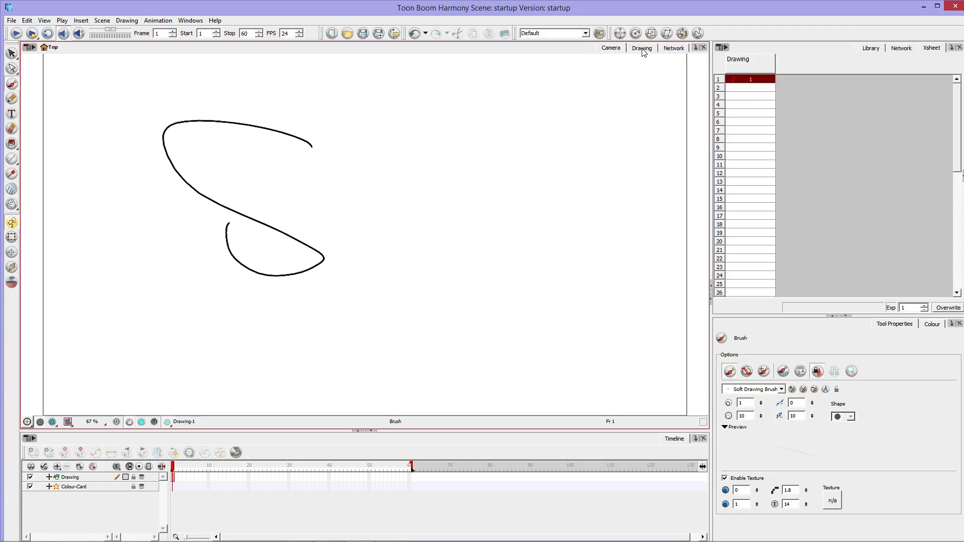
left_click(673, 50)
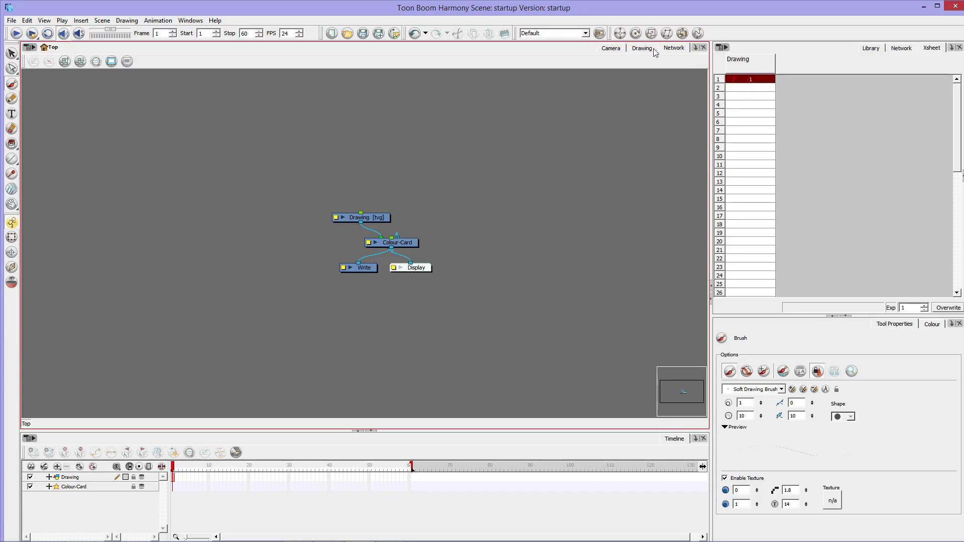
left_click(697, 49)
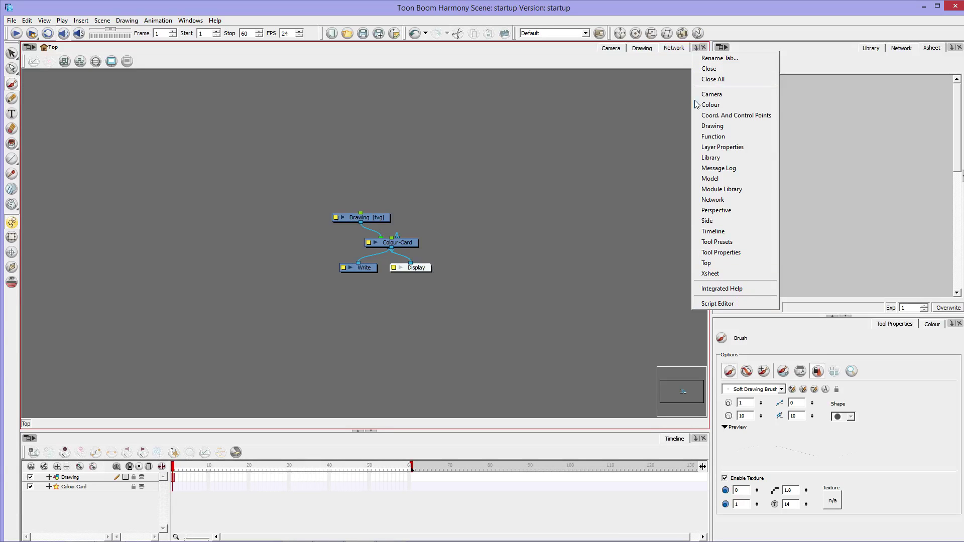
left_click(569, 50)
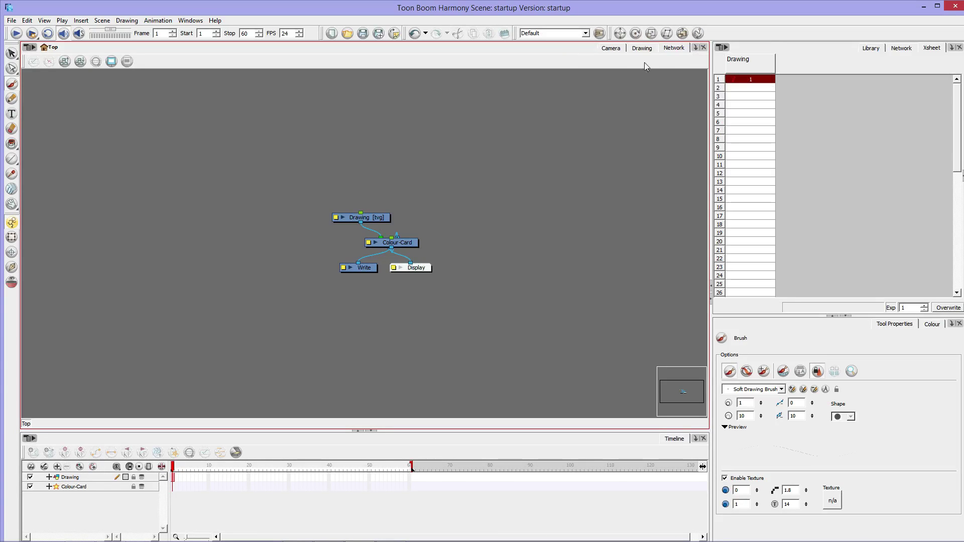
left_click(645, 48)
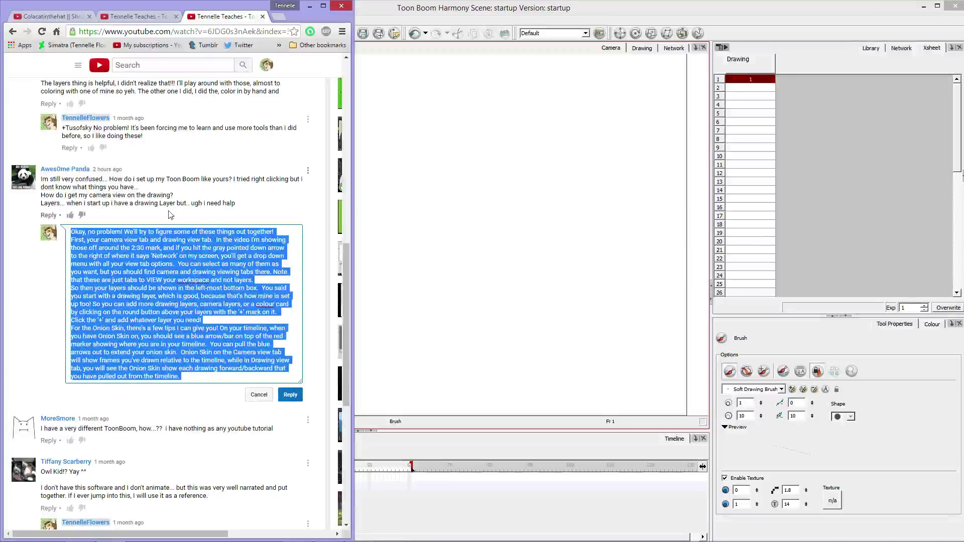
- Return to Harmony and move the playhead to the empty frame 4 of the Drawing layer
left_click(428, 8)
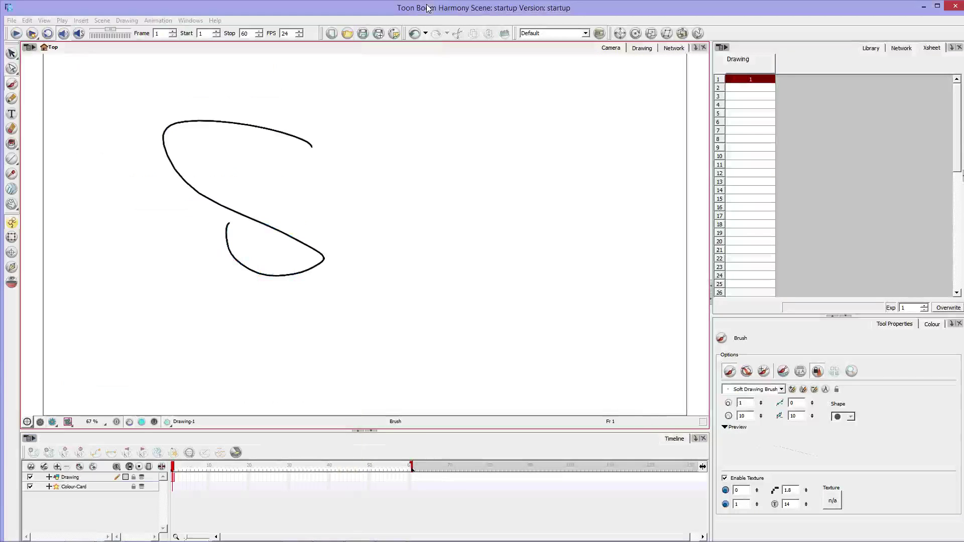
left_click(57, 466)
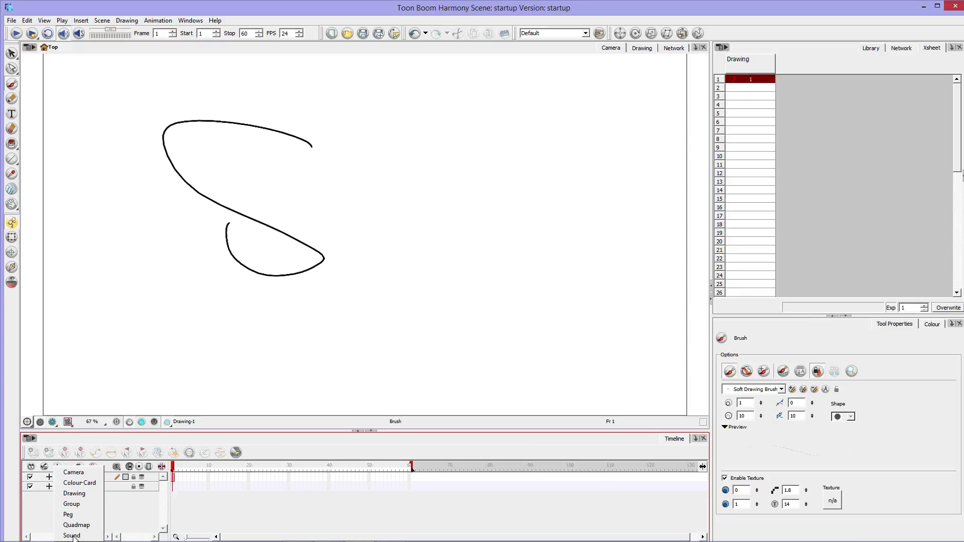
left_click(35, 525)
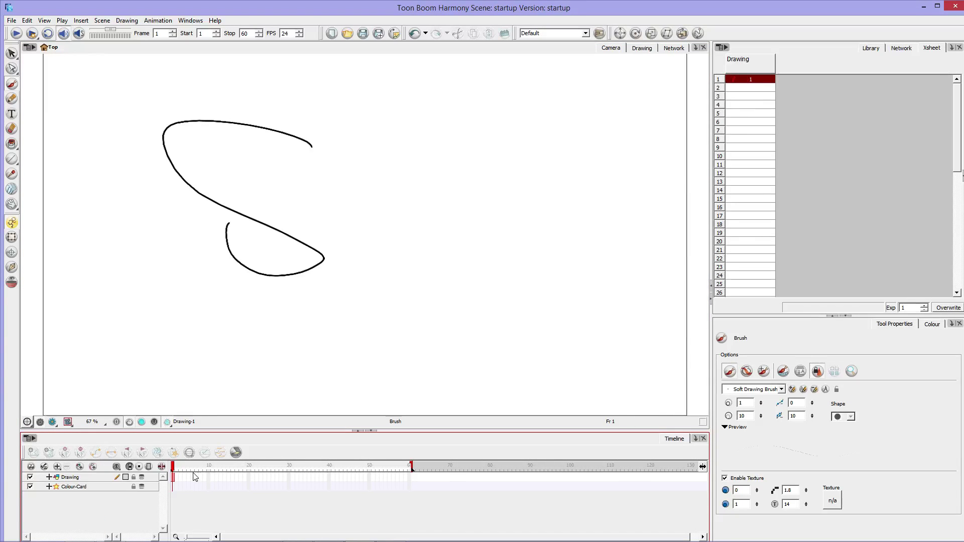
left_click_drag(176, 472, 184, 472)
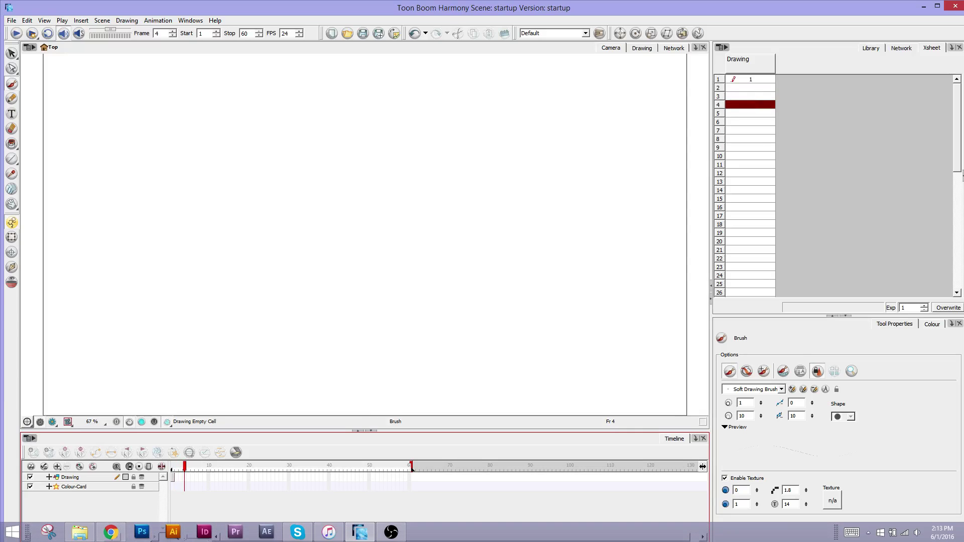
left_click(110, 532)
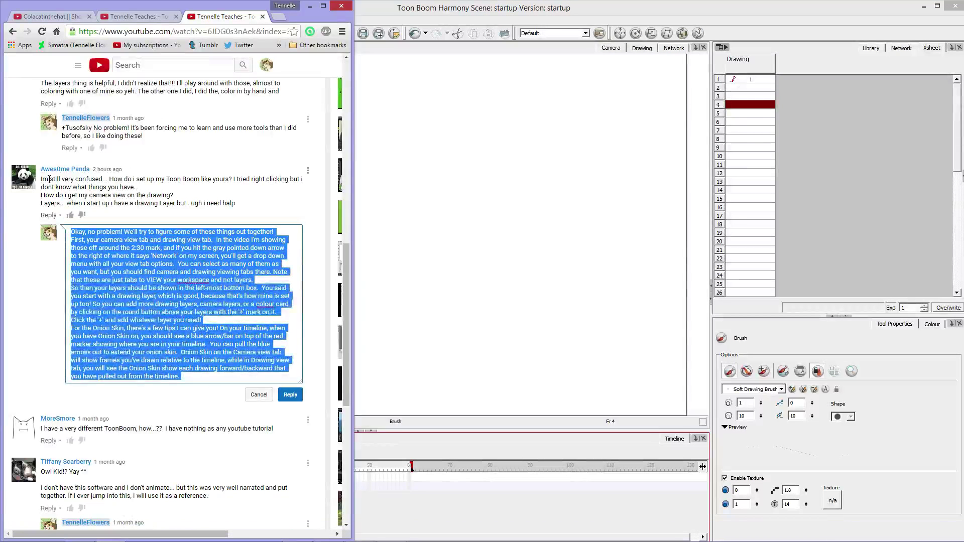
key("alt+Tab")
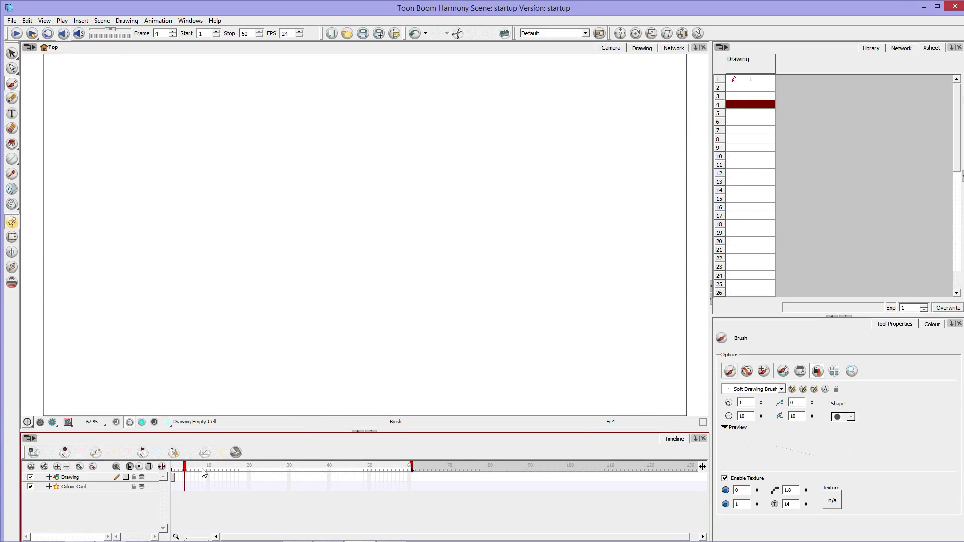
- Draw new scribbles on frames 7 and 30 of the Drawing layer
left_click(172, 470)
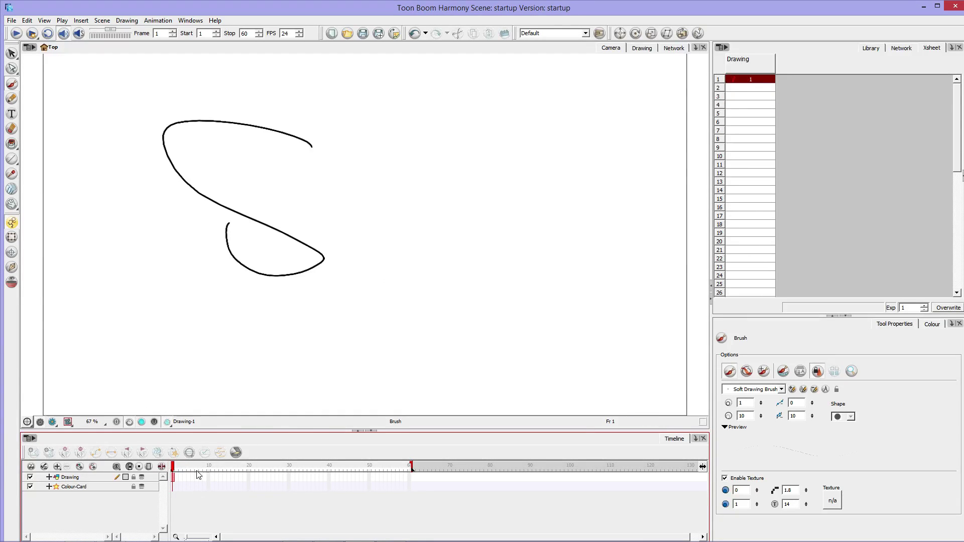
left_click(197, 475)
mouse_move(445, 207)
left_mouse_down()
mouse_move(437, 269)
mouse_move(412, 156)
left_mouse_up()
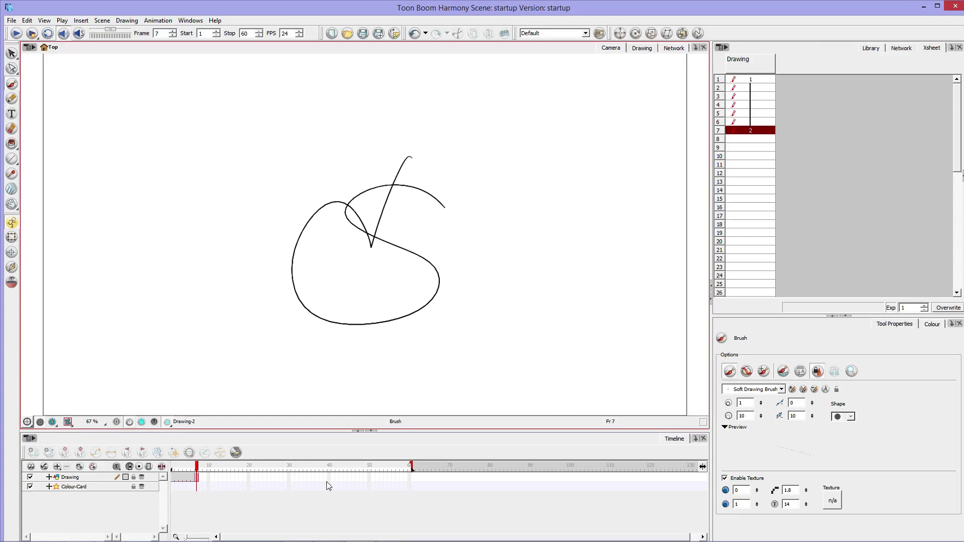
left_click(290, 477)
mouse_move(511, 168)
left_mouse_down()
mouse_move(474, 379)
mouse_move(347, 206)
left_mouse_up()
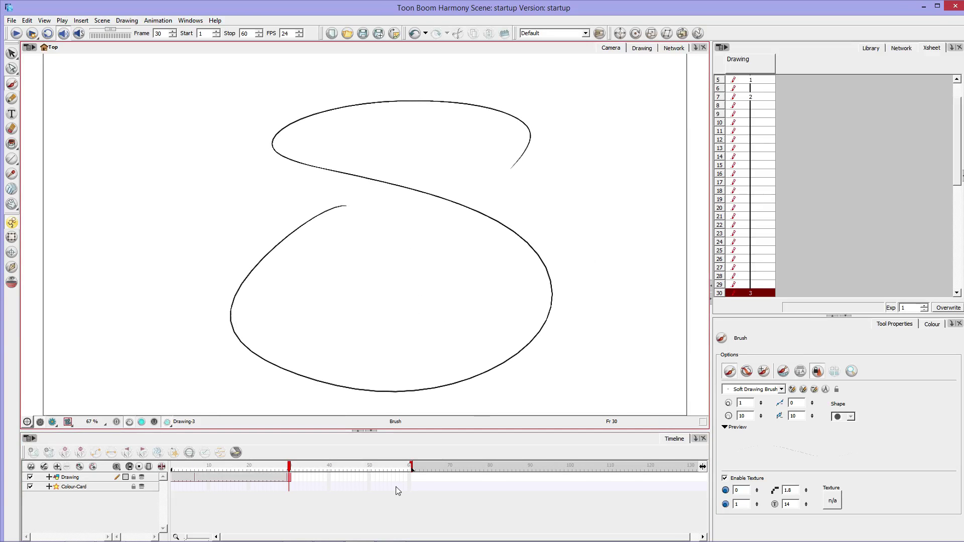
- Draw a scribble on frame 31 and a long zigzag stroke on frame 38
left_click(294, 472)
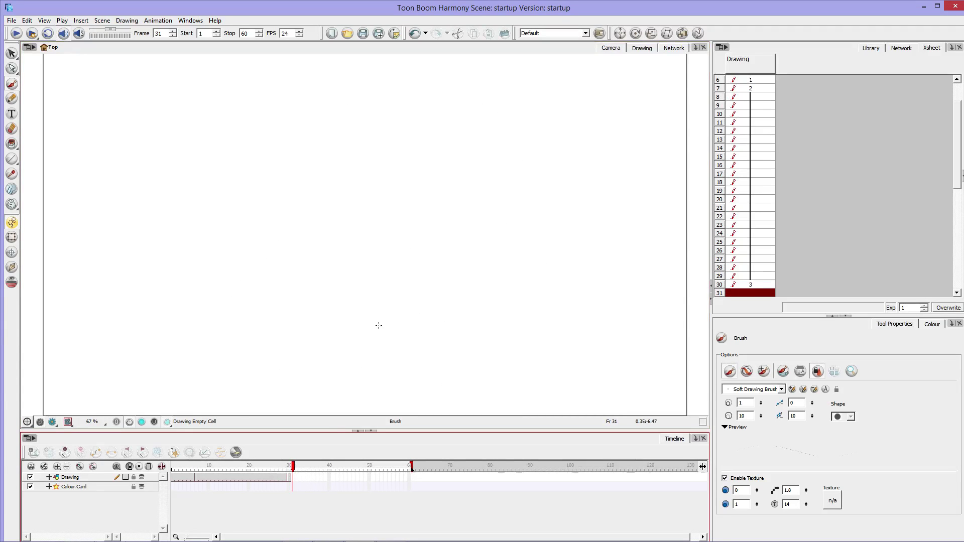
left_click_drag(381, 323, 415, 230)
left_click(322, 471)
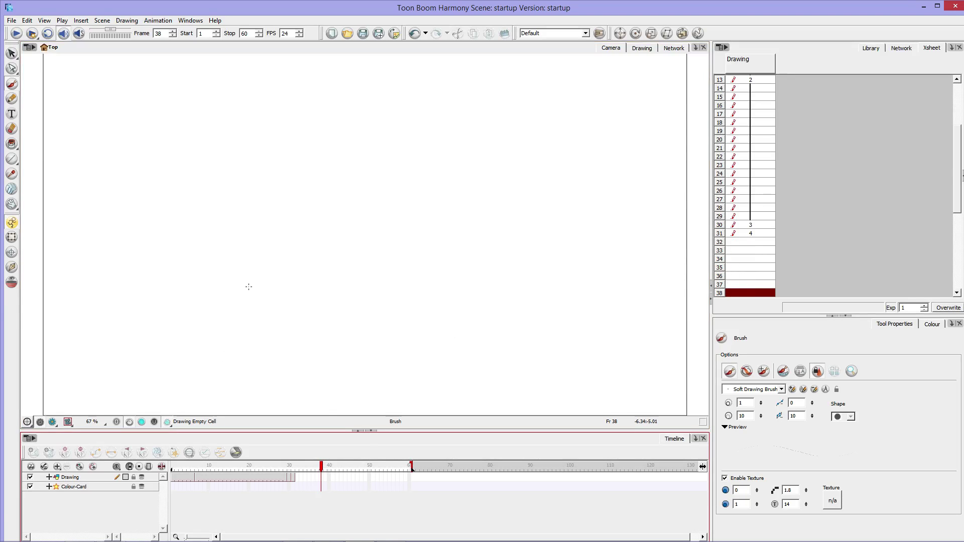
mouse_move(248, 287)
left_mouse_down()
mouse_move(318, 306)
mouse_move(444, 226)
mouse_move(421, 124)
left_mouse_up()
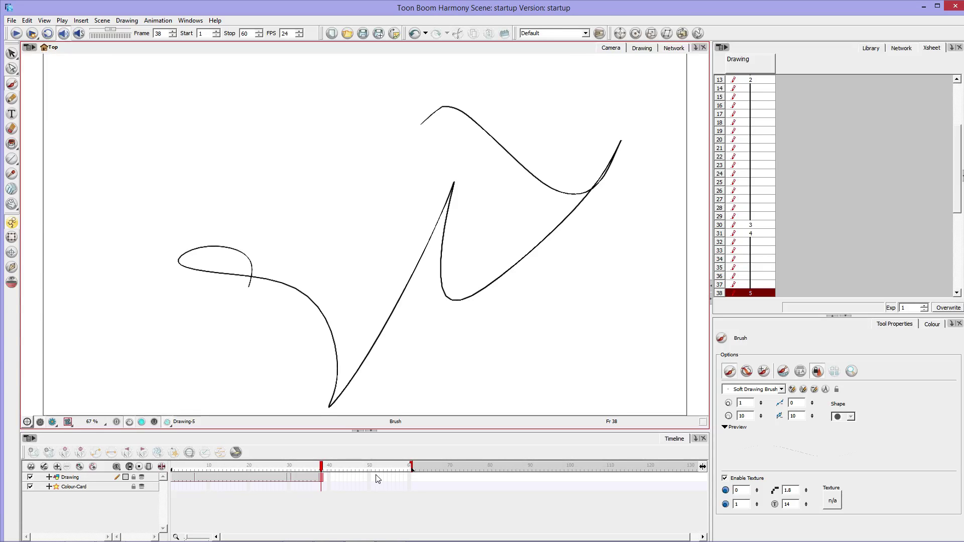
- Draw a short tick and a large looping curve on frame 46
left_click(198, 478)
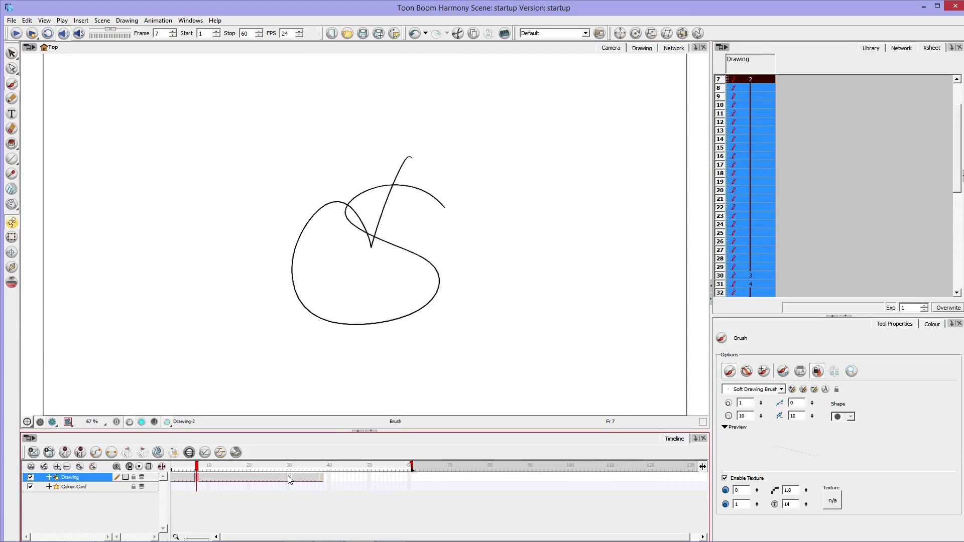
left_click(291, 476)
left_click(354, 478)
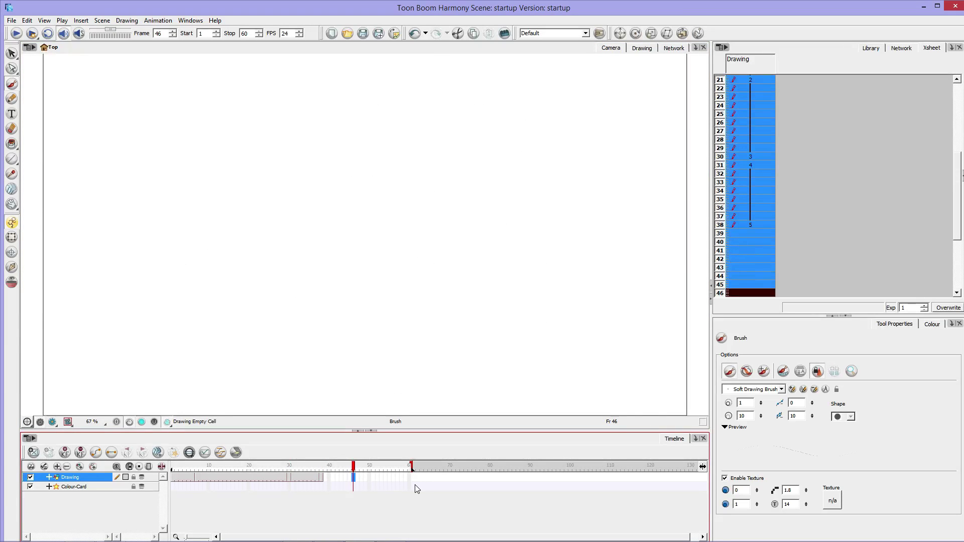
left_click_drag(645, 195, 646, 214)
mouse_move(529, 165)
left_mouse_down()
mouse_move(451, 225)
mouse_move(245, 182)
left_mouse_up()
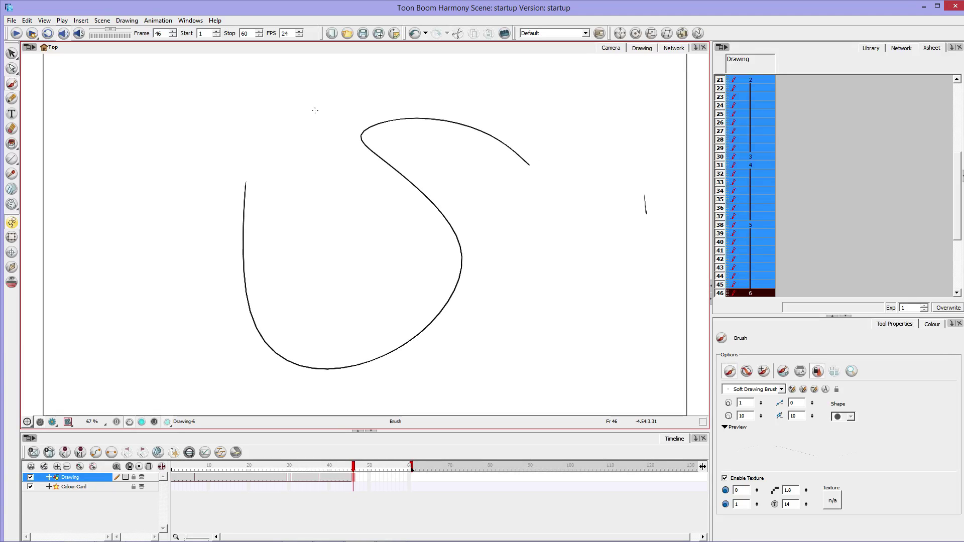
- Draw an S-shaped loop with a long upward stem on frame 50, undoing a stray keyframe
left_click(371, 469)
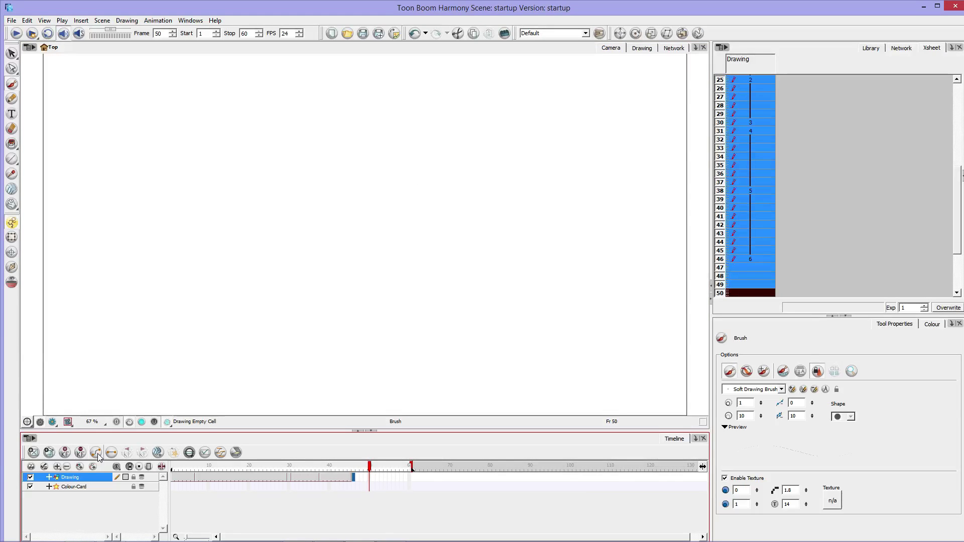
left_click(66, 454)
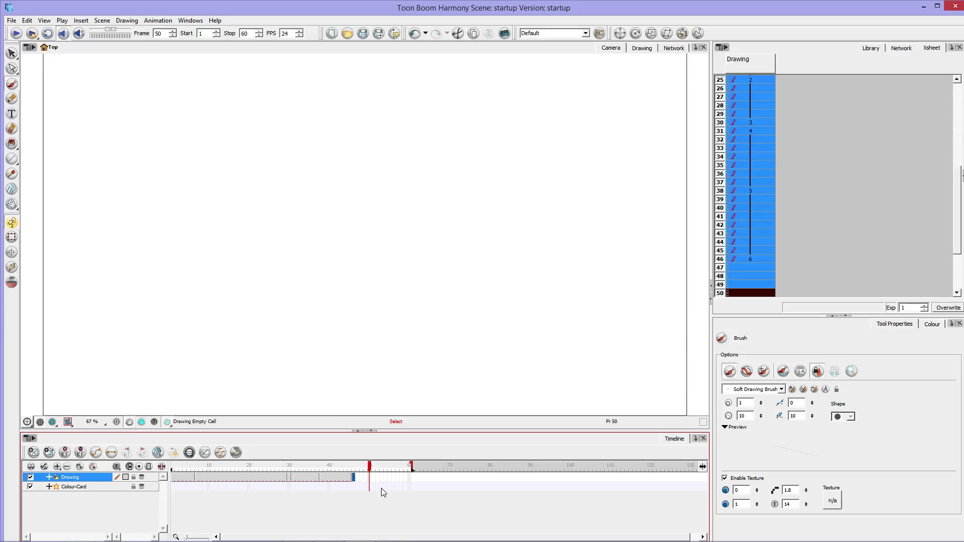
key("ctrl+z")
left_click_drag(482, 214, 374, 268)
left_click_drag(372, 233, 352, 142)
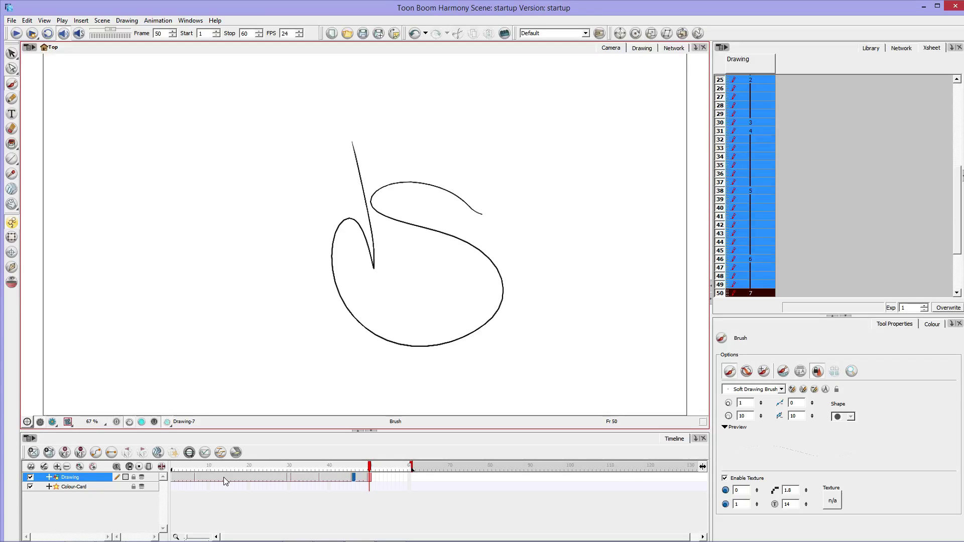
- Drag drawing 3's cells to start at frame 20 and drawing 4's to frame 23
mouse_move(224, 477)
left_mouse_down()
mouse_move(295, 482)
mouse_move(256, 480)
left_mouse_up()
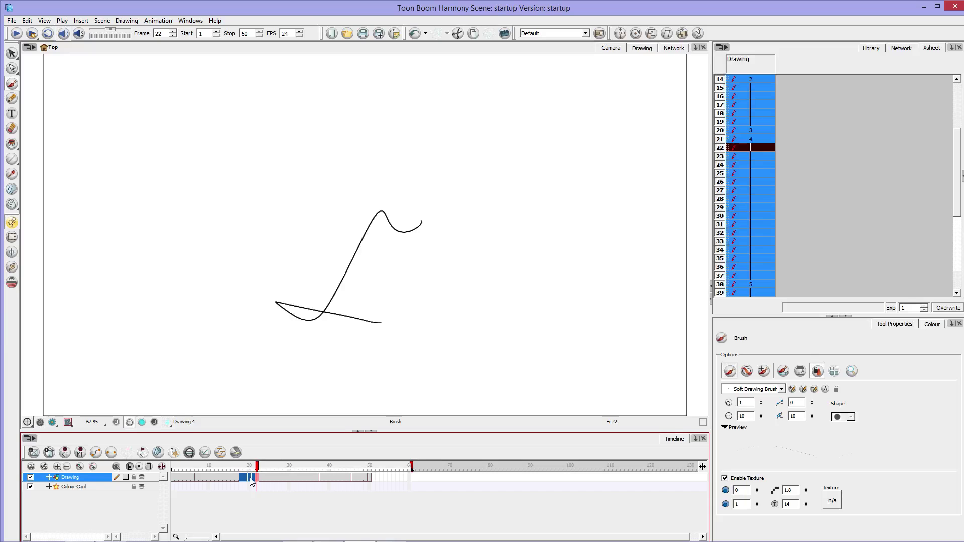
left_click(248, 478)
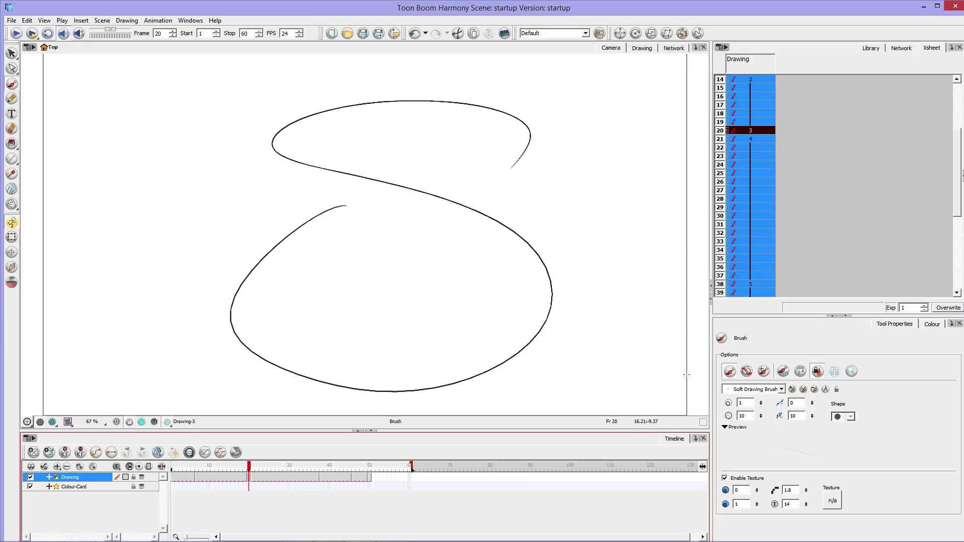
left_click(255, 478)
mouse_move(262, 478)
left_mouse_down()
mouse_move(281, 478)
mouse_move(260, 483)
left_mouse_up()
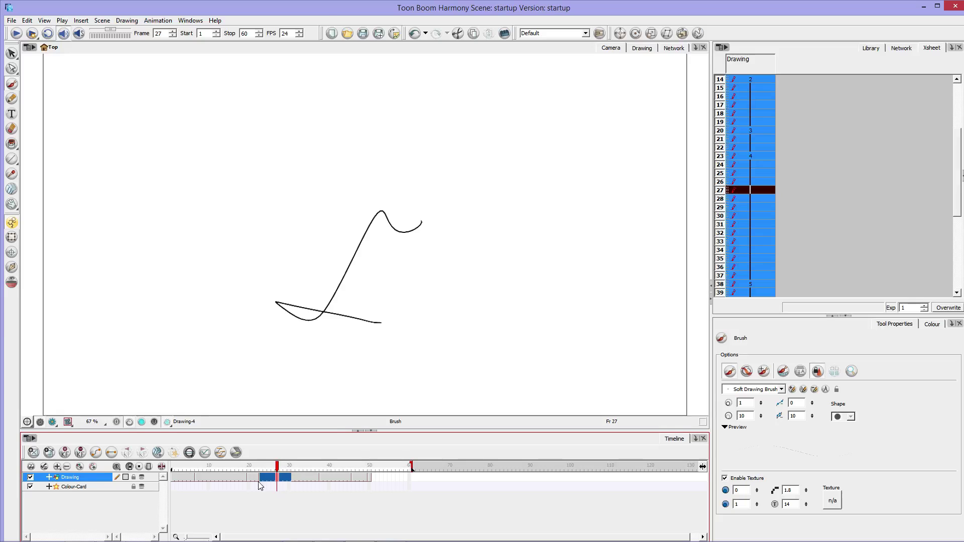
- Cycle the side panel through Library and Node View, returning to the Xsheet
left_click(872, 49)
left_click(903, 48)
left_click(930, 49)
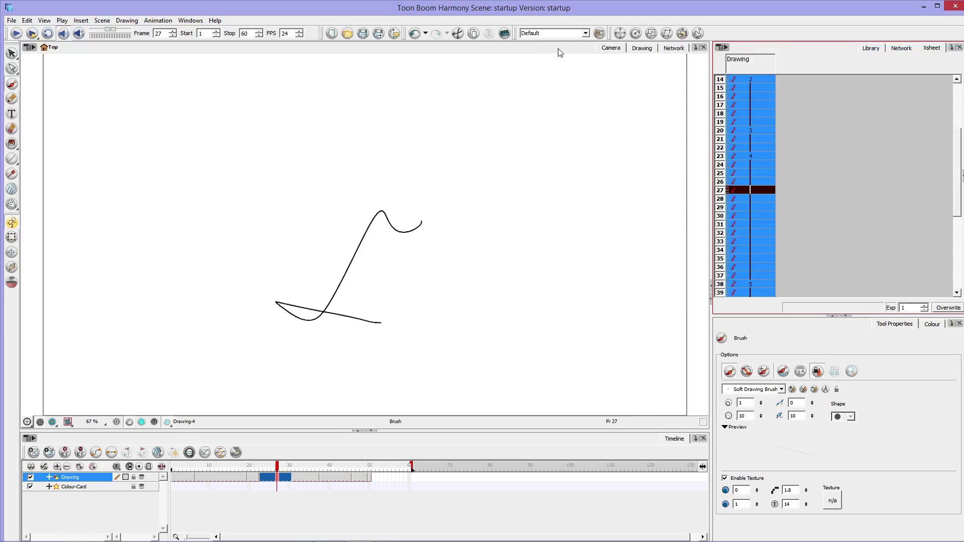
left_click(953, 48)
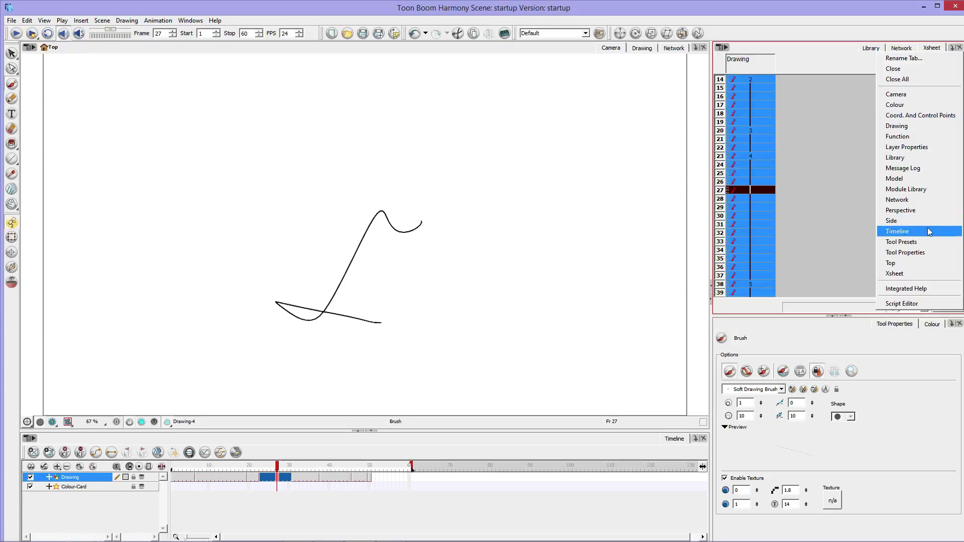
left_click(805, 62)
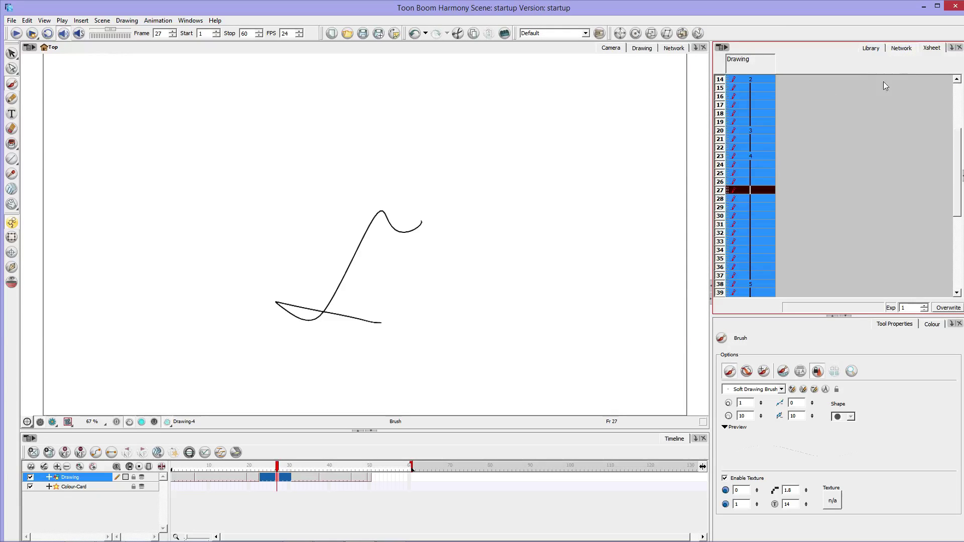
- Extend drawing 3 from frame 22 through frame 28, then check frames 32, 1 and 13
left_click(751, 148)
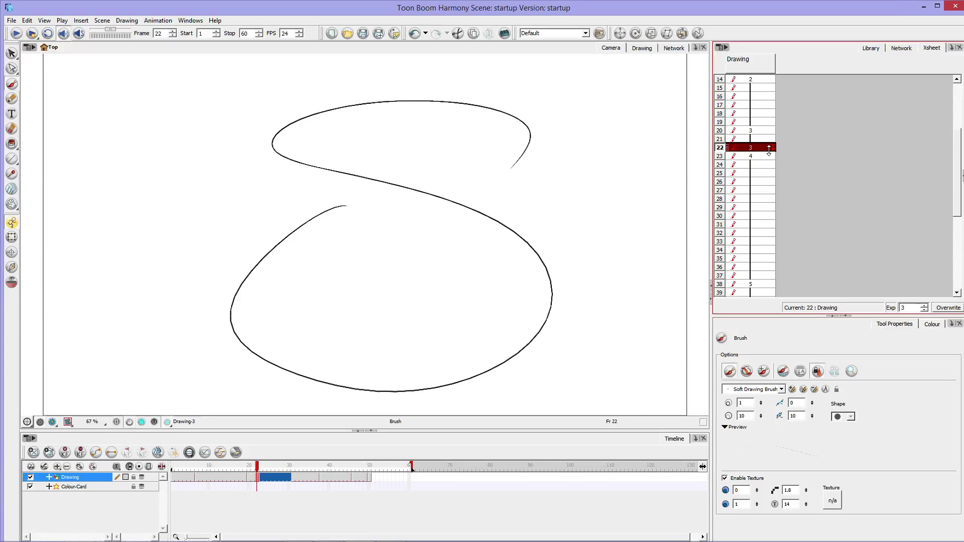
left_click_drag(771, 147, 775, 198)
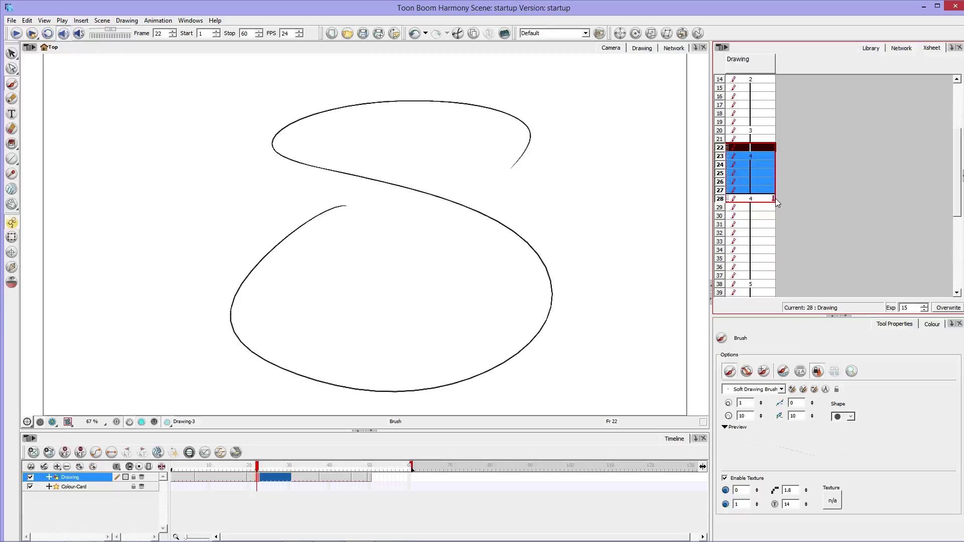
left_click(296, 481)
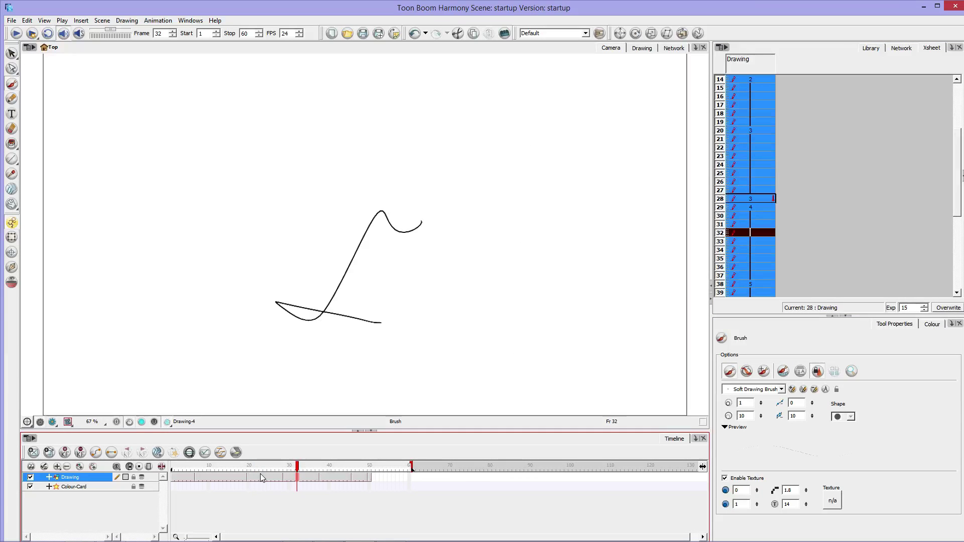
left_click_drag(191, 469, 163, 471)
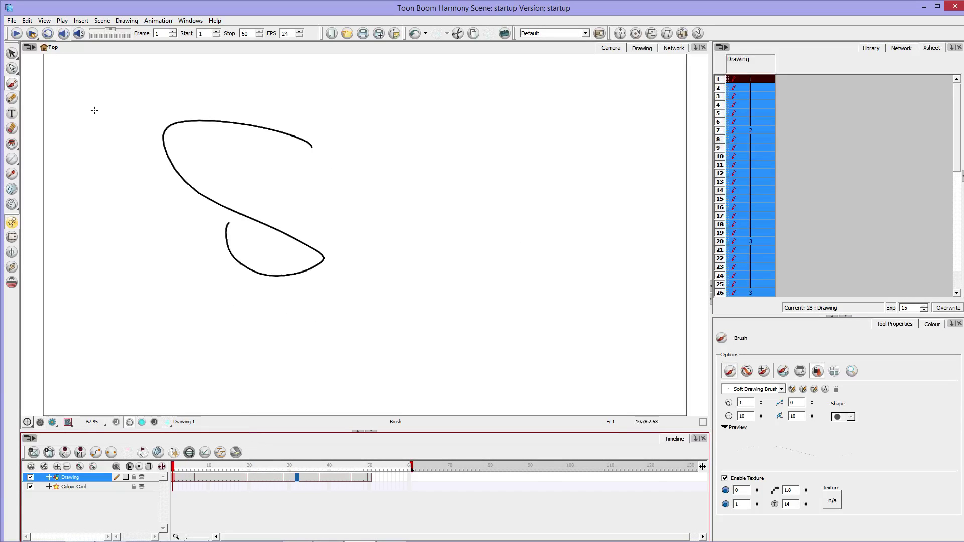
left_click(221, 466)
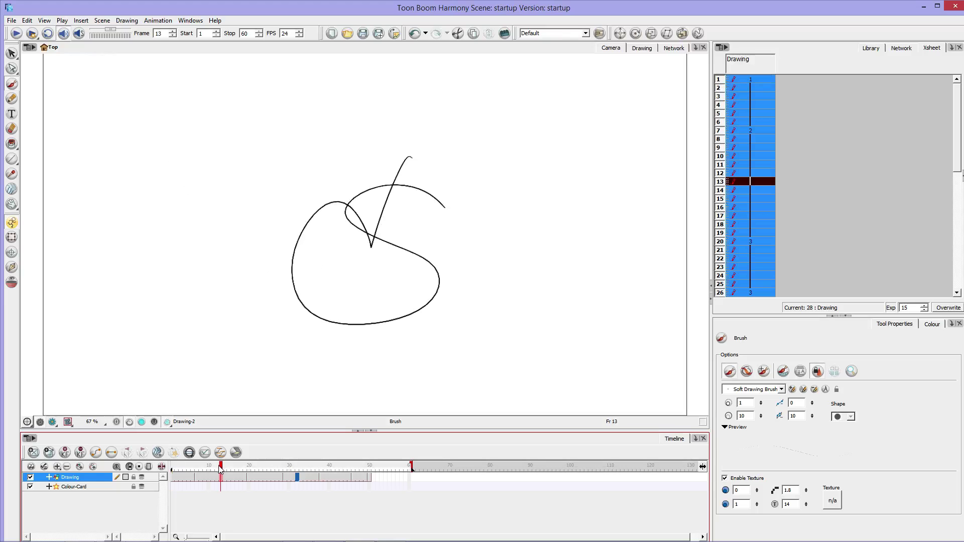
- Enable onion skin, go to drawing 5 at frame 39, and adjust the onion-skin range markers
left_click(12, 283)
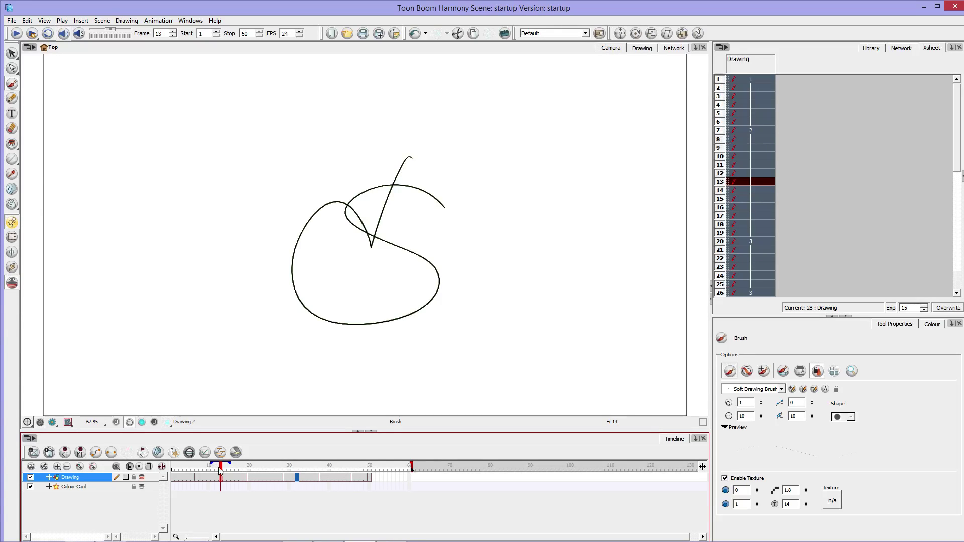
left_click_drag(221, 470, 257, 476)
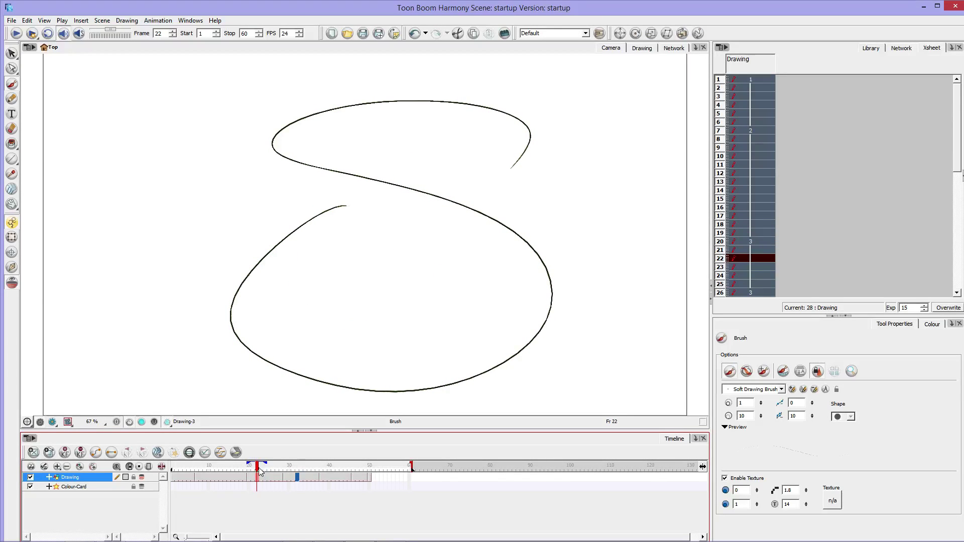
left_click_drag(257, 469, 327, 476)
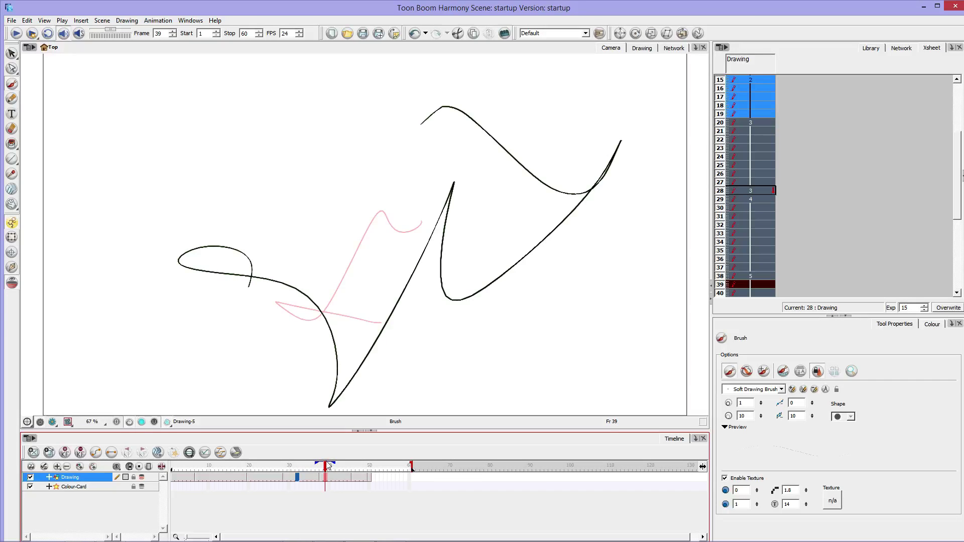
mouse_move(319, 466)
left_mouse_down()
mouse_move(248, 464)
mouse_move(205, 483)
mouse_move(176, 482)
left_mouse_up()
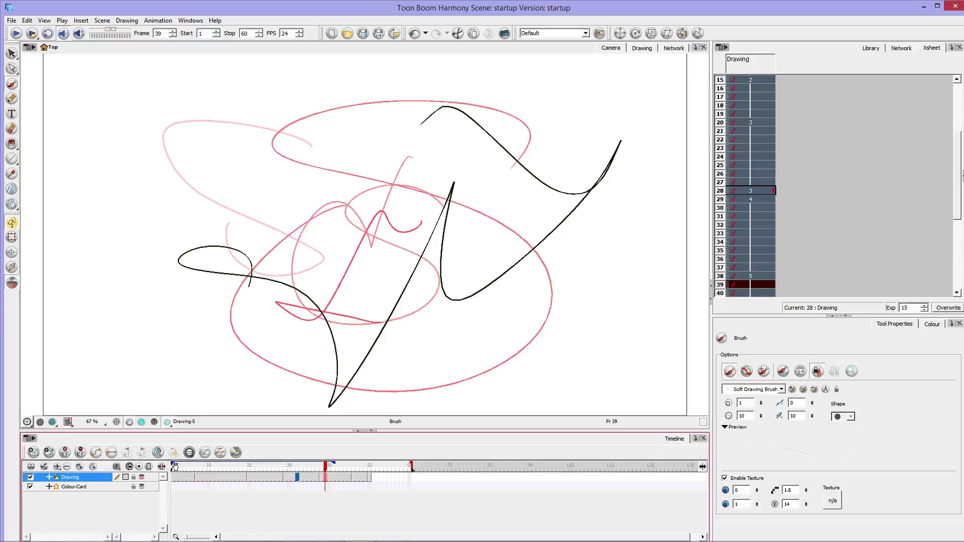
mouse_move(174, 467)
left_mouse_down()
mouse_move(315, 476)
mouse_move(301, 467)
mouse_move(241, 479)
left_mouse_up()
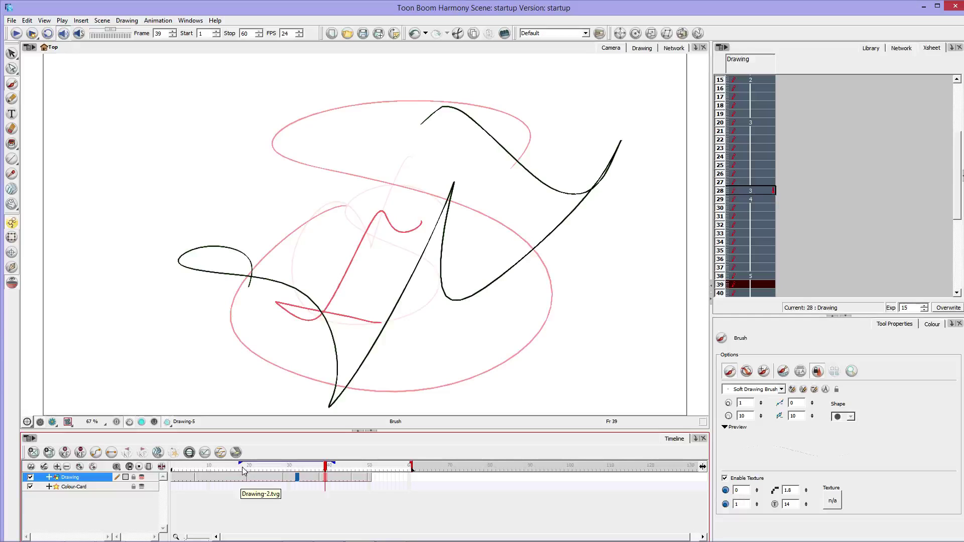
mouse_move(243, 466)
left_mouse_down()
mouse_move(196, 466)
mouse_move(251, 467)
mouse_move(236, 479)
mouse_move(207, 480)
mouse_move(241, 489)
mouse_move(206, 495)
mouse_move(159, 483)
mouse_move(316, 480)
left_mouse_up()
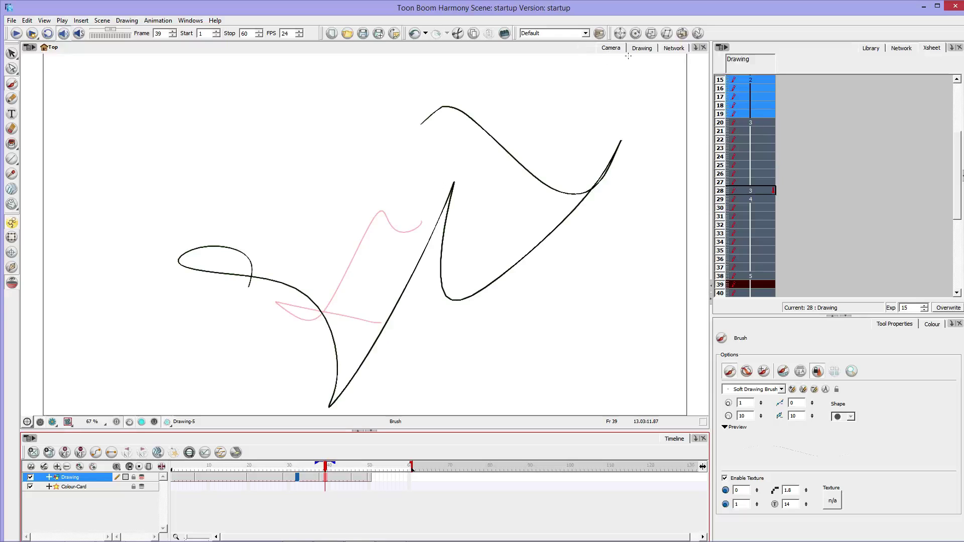
- In the Drawing view, resize the onion-skin range around frame 39, then check the Network view
left_click(644, 48)
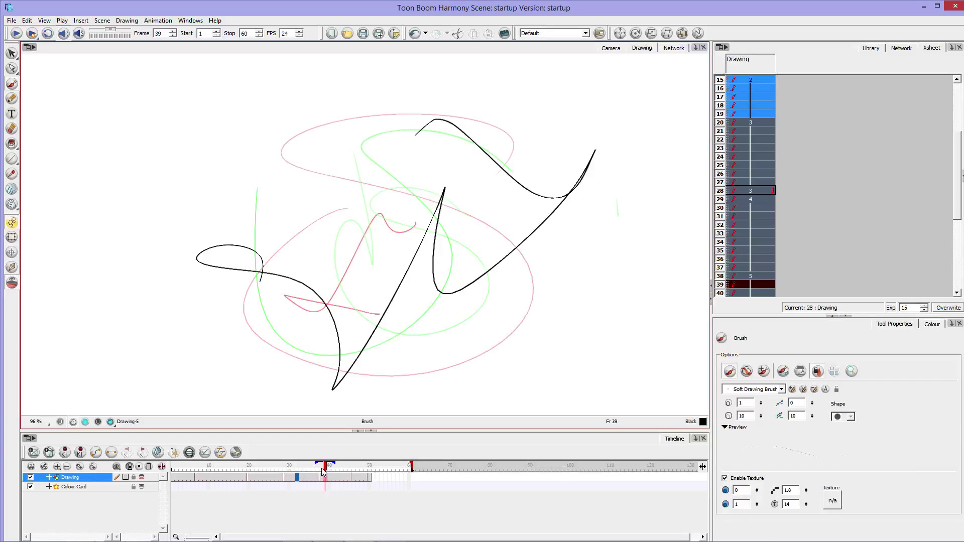
left_click_drag(319, 466, 323, 466)
left_click_drag(323, 465, 321, 469)
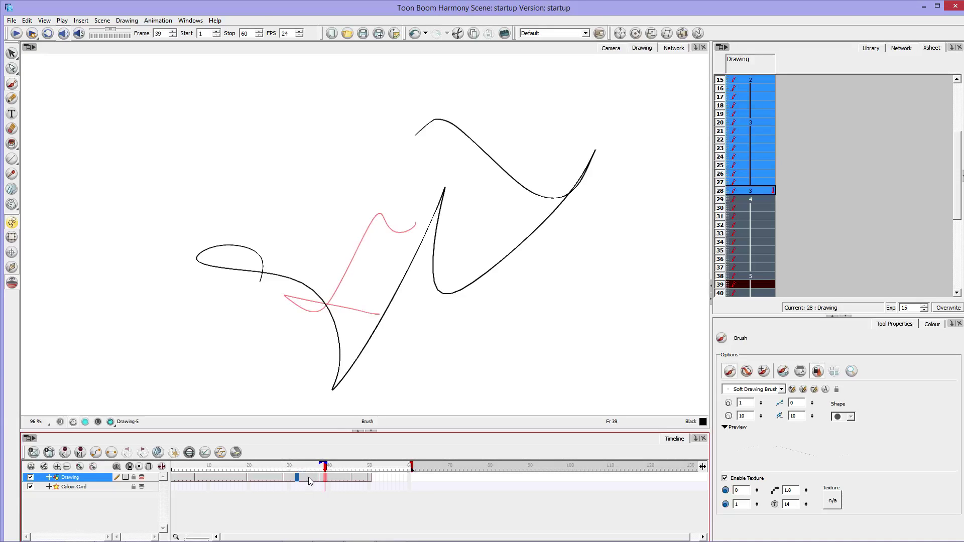
left_click(324, 466)
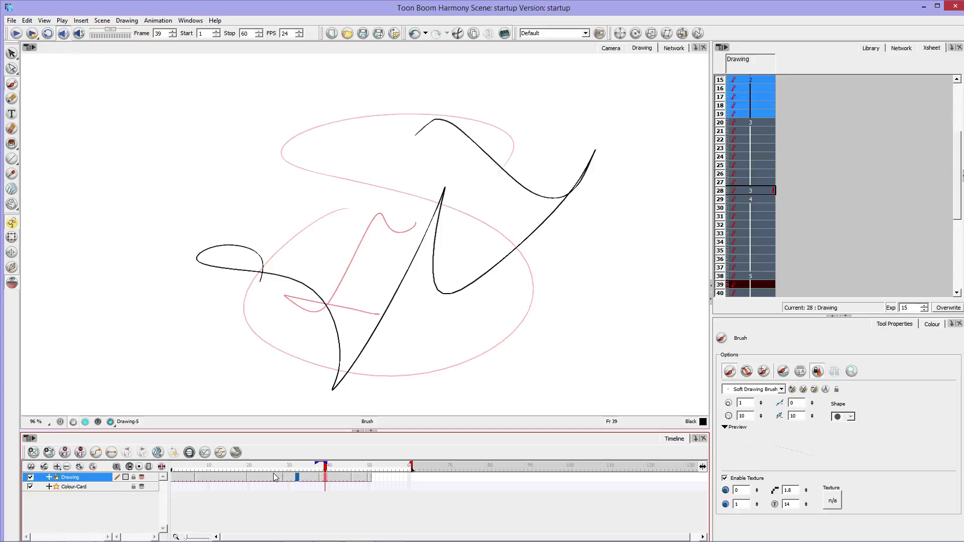
mouse_move(318, 464)
left_mouse_down()
mouse_move(281, 465)
mouse_move(337, 466)
left_mouse_up()
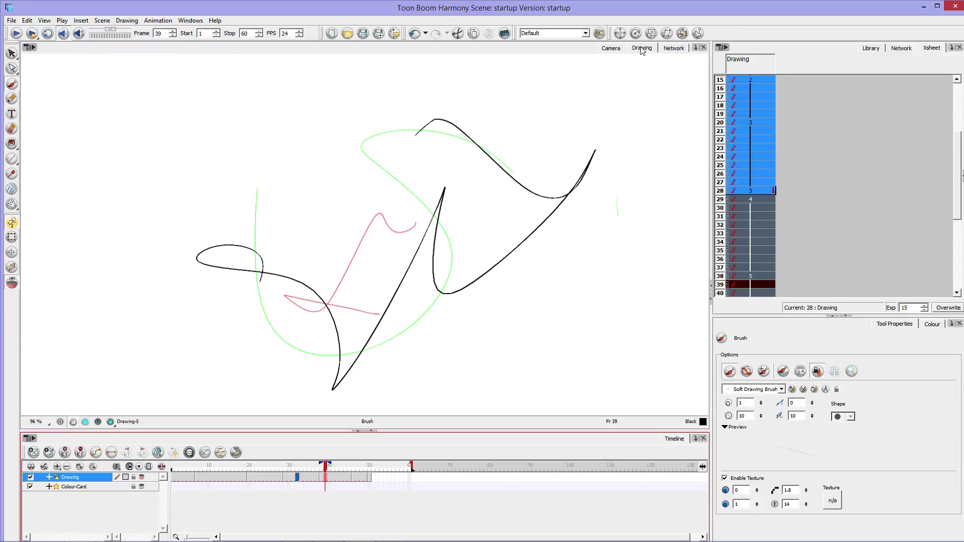
left_click(619, 49)
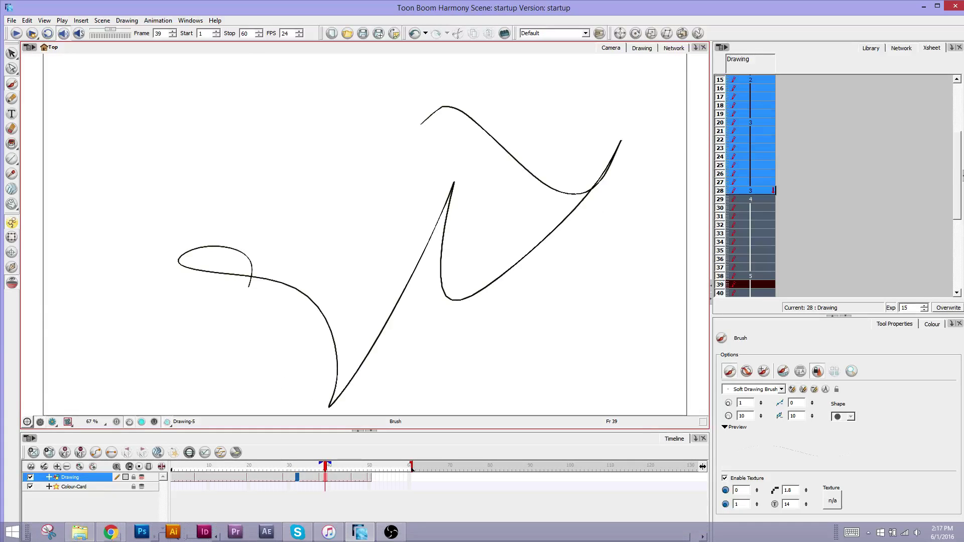
- Scroll through the YouTube reply on views and onion skins, then maximise the Harmony window
left_click(110, 532)
scroll(50, 352, "down", 5)
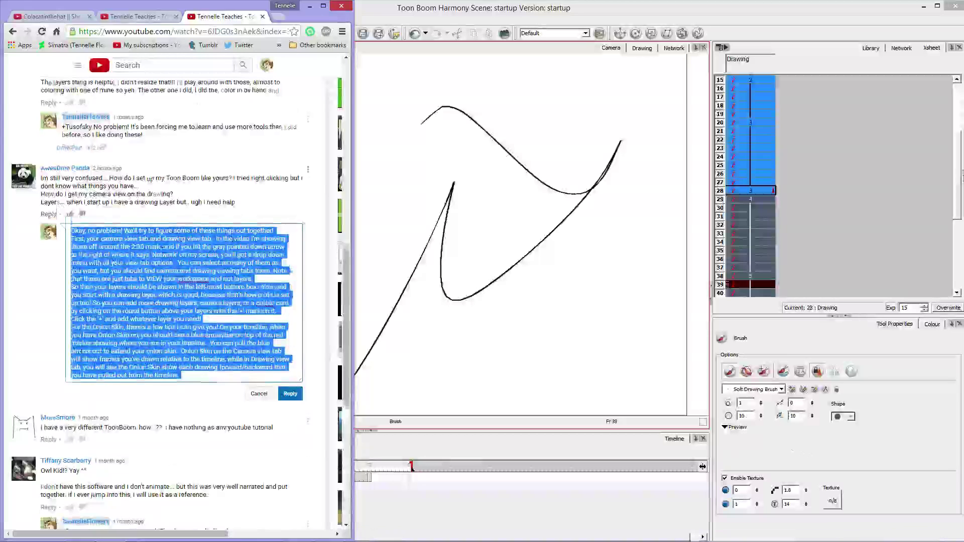
scroll(236, 297, "down", 2)
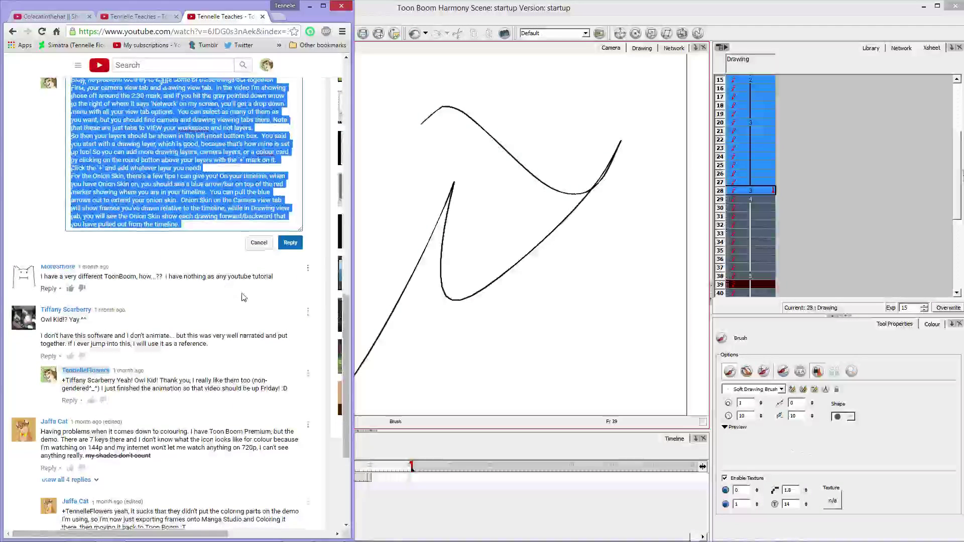
scroll(242, 299, "down", 1)
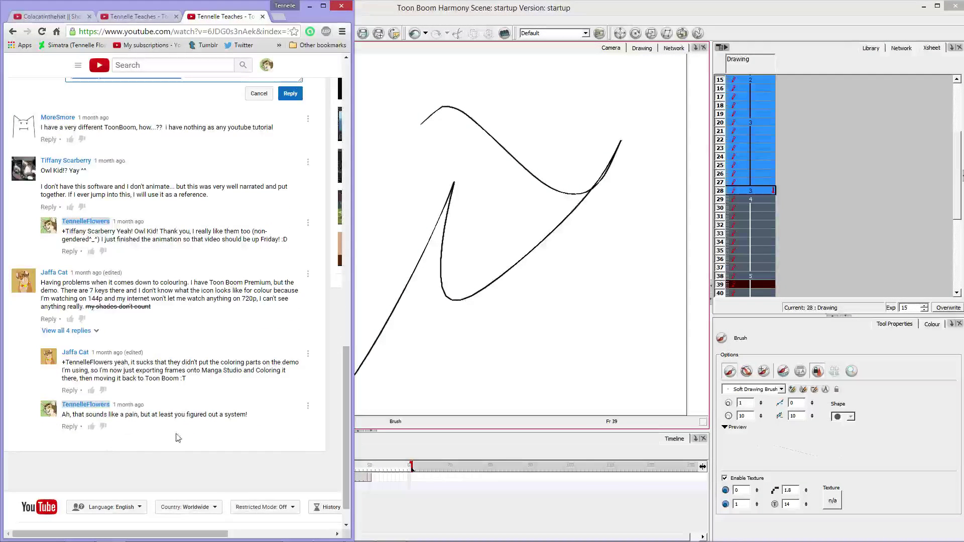
scroll(224, 393, "up", 10)
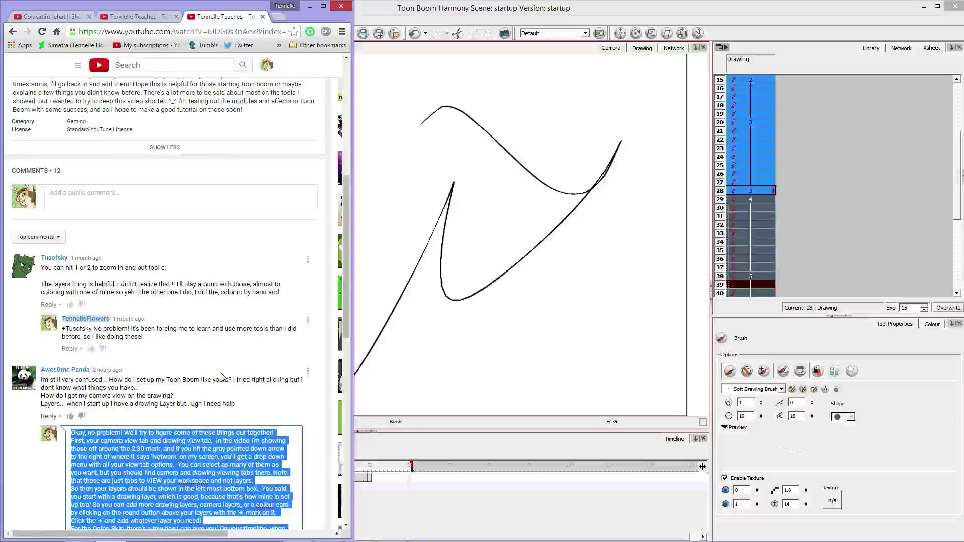
scroll(221, 376, "down", 3)
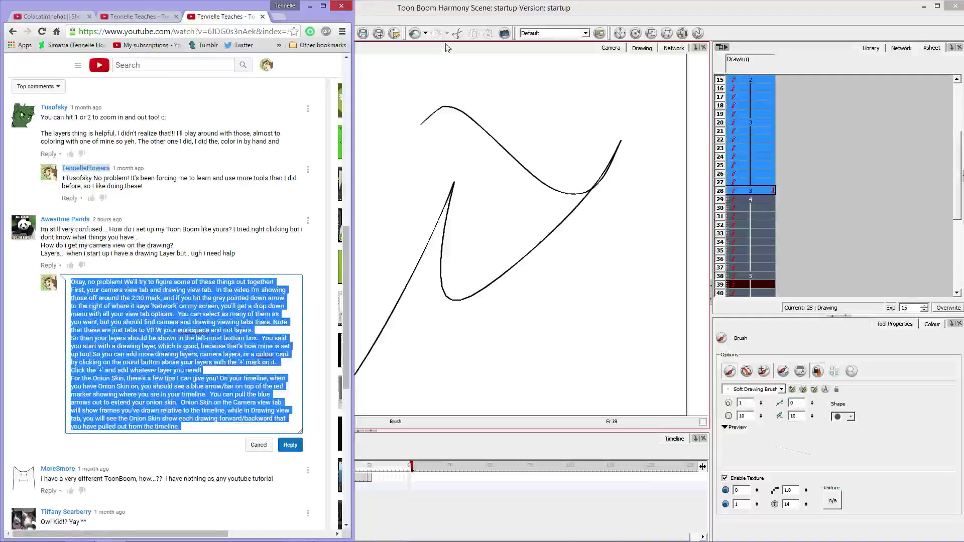
double_click(442, 11)
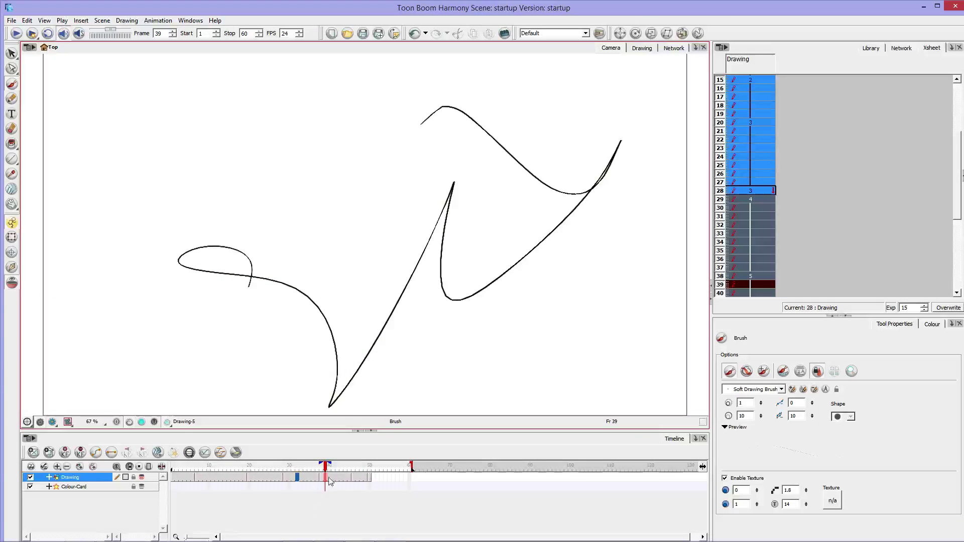